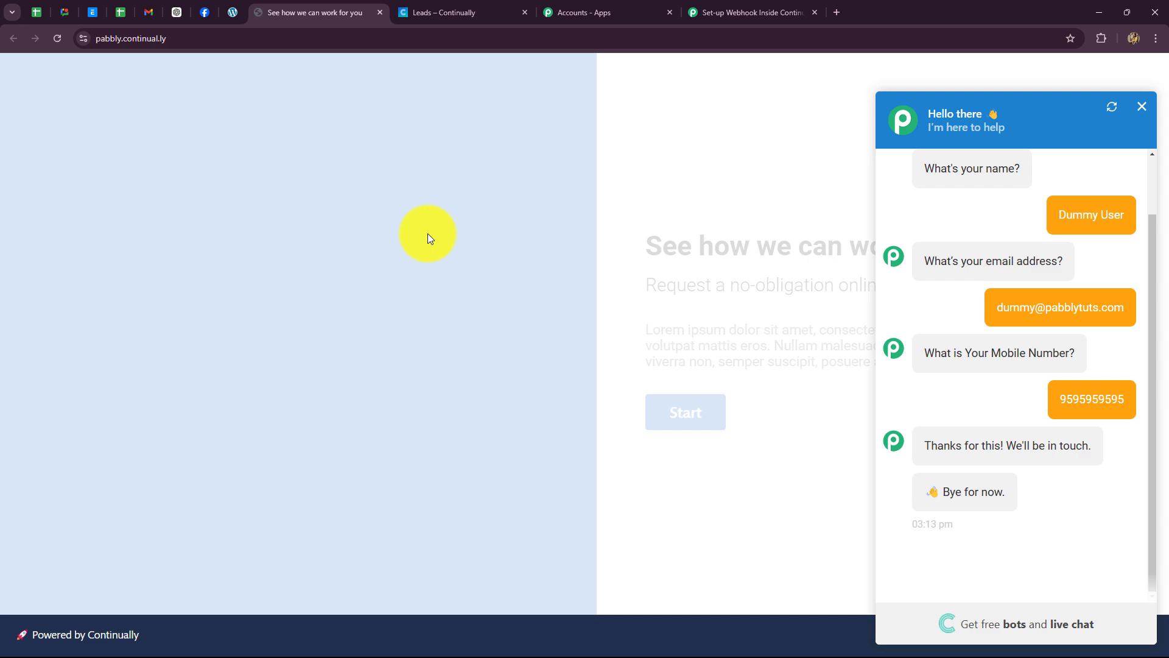
# Check that the Dummy User lead appears in Continual.ly's leads list, then return to the Pabbly workflow
pyautogui.click(478, 16)
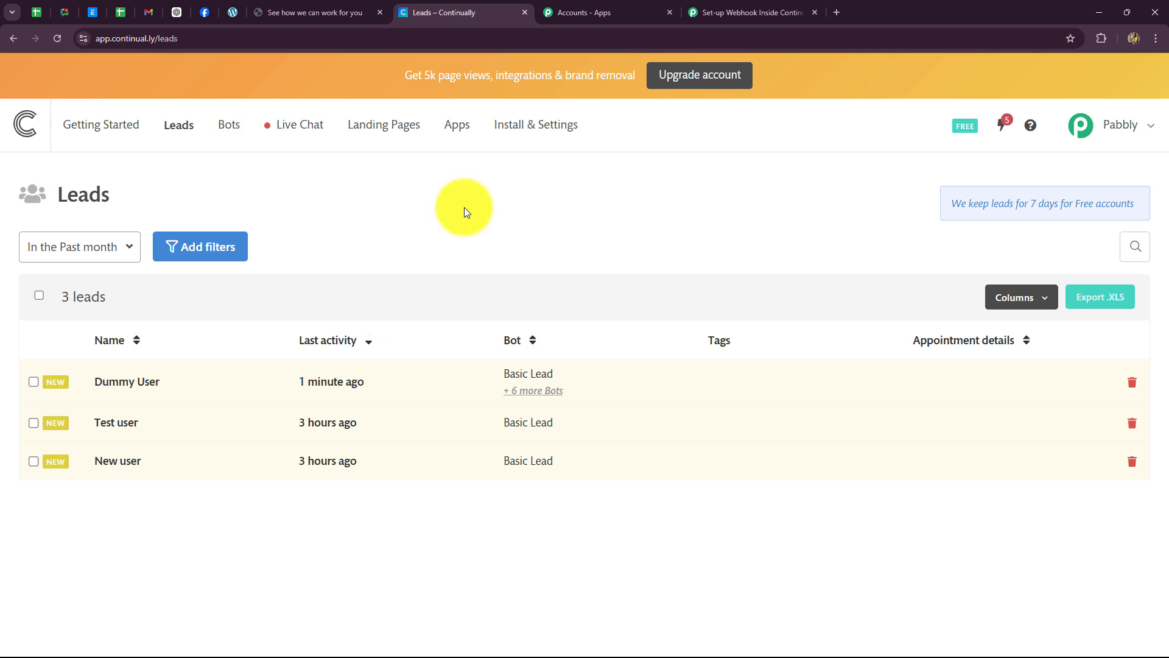
pyautogui.click(746, 8)
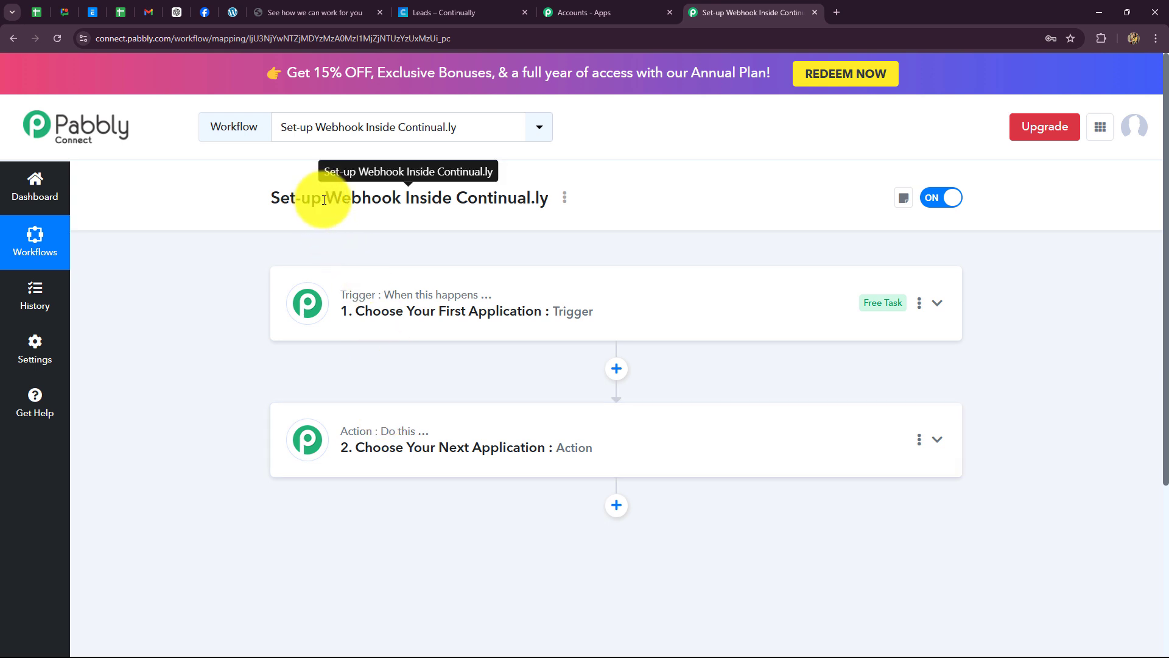
# Review the unconfigured 'Set-up Webhook Inside Continual.ly' workflow, glancing at the Continual.ly leads list
pyautogui.moveTo(321, 204); pyautogui.dragTo(398, 206)
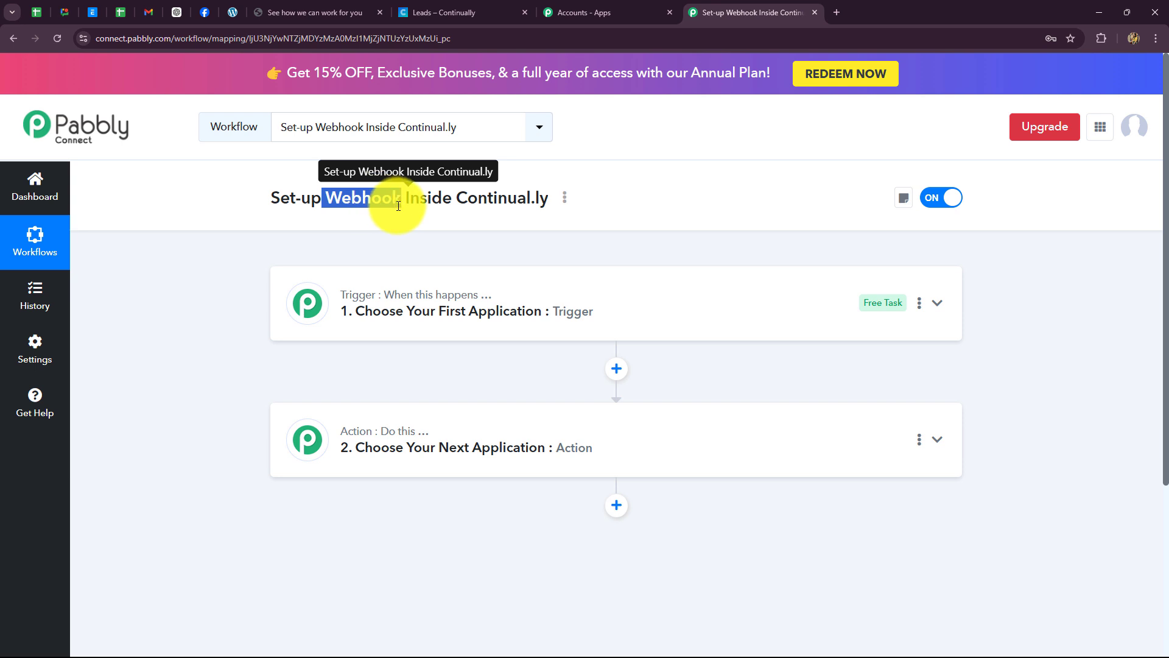
pyautogui.click(444, 247)
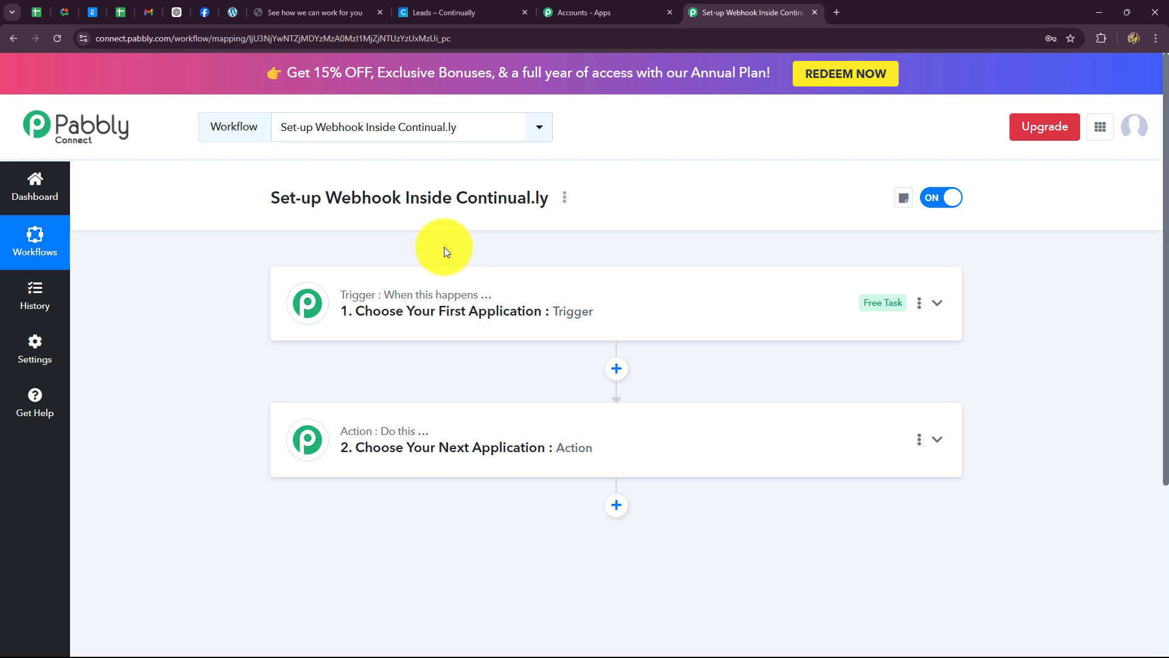
pyautogui.click(439, 12)
pyautogui.click(755, 12)
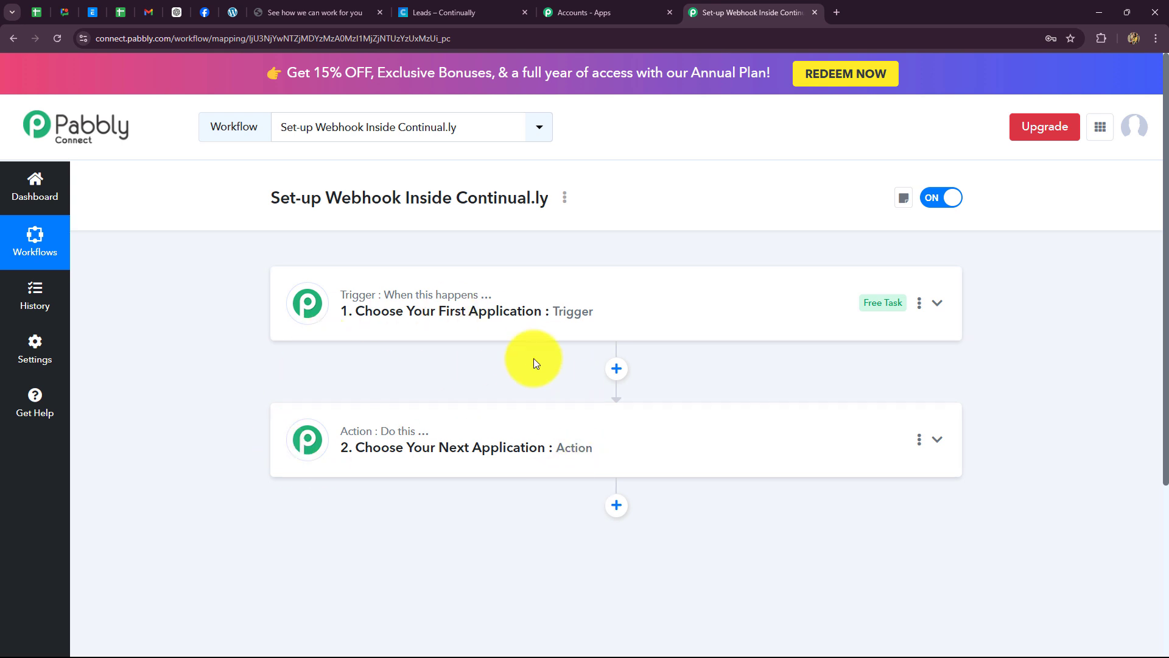
# Scroll the Continual.ly chatbot transcript to the top to see the name, email and mobile questions
pyautogui.click(338, 20)
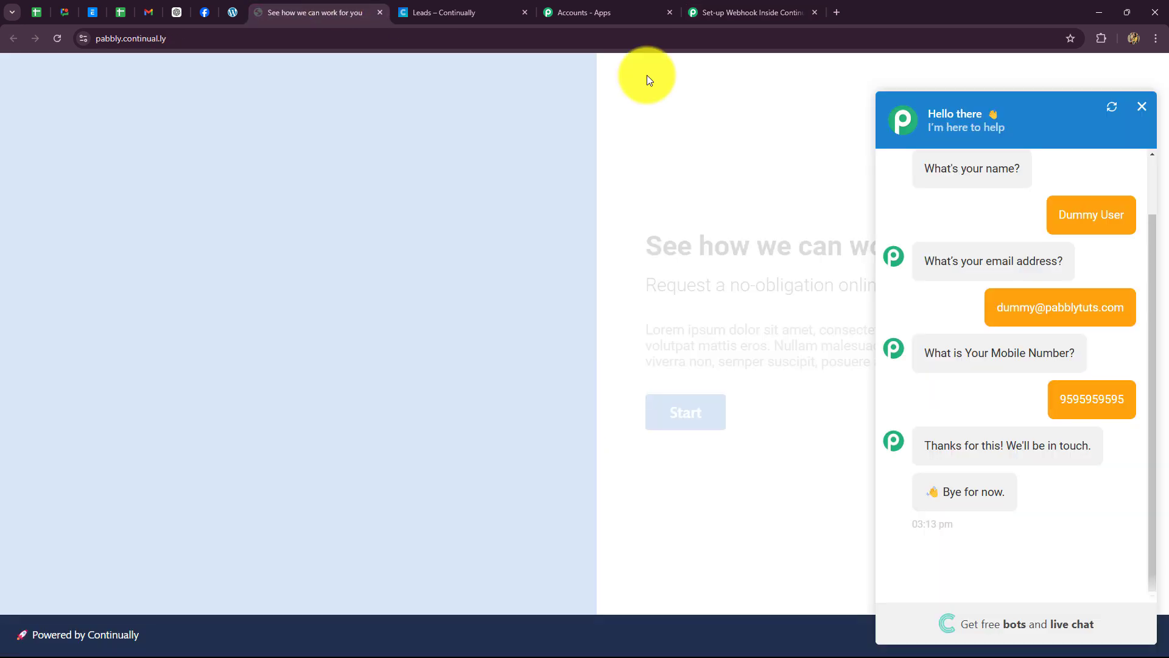
pyautogui.scroll(3, 1043, 411)
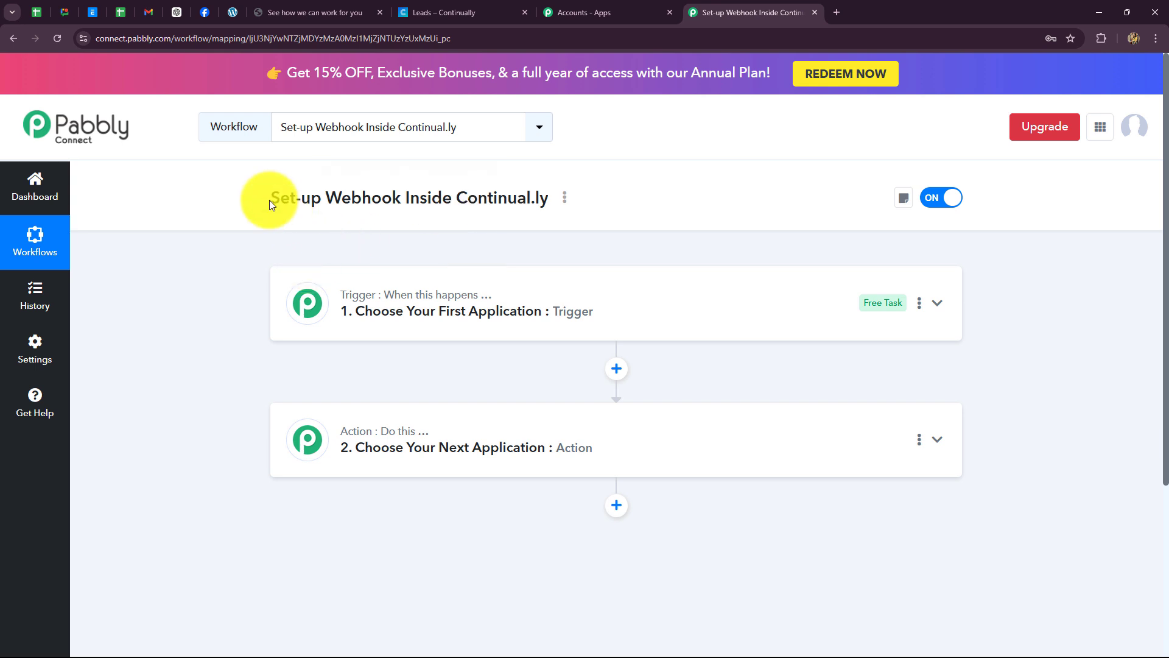
pyautogui.moveTo(272, 198); pyautogui.dragTo(535, 241)
pyautogui.click(534, 241)
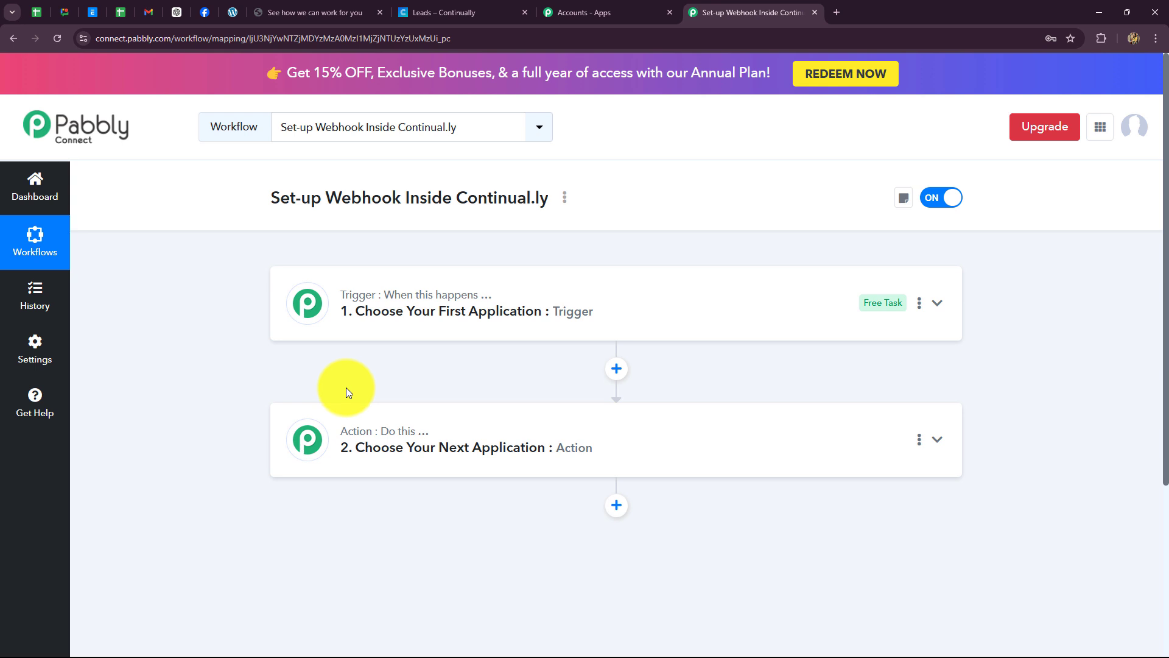
# Choose Continual.ly as the trigger app by searching 'Con'
pyautogui.click(379, 296)
pyautogui.scroll(-2, 237, 384)
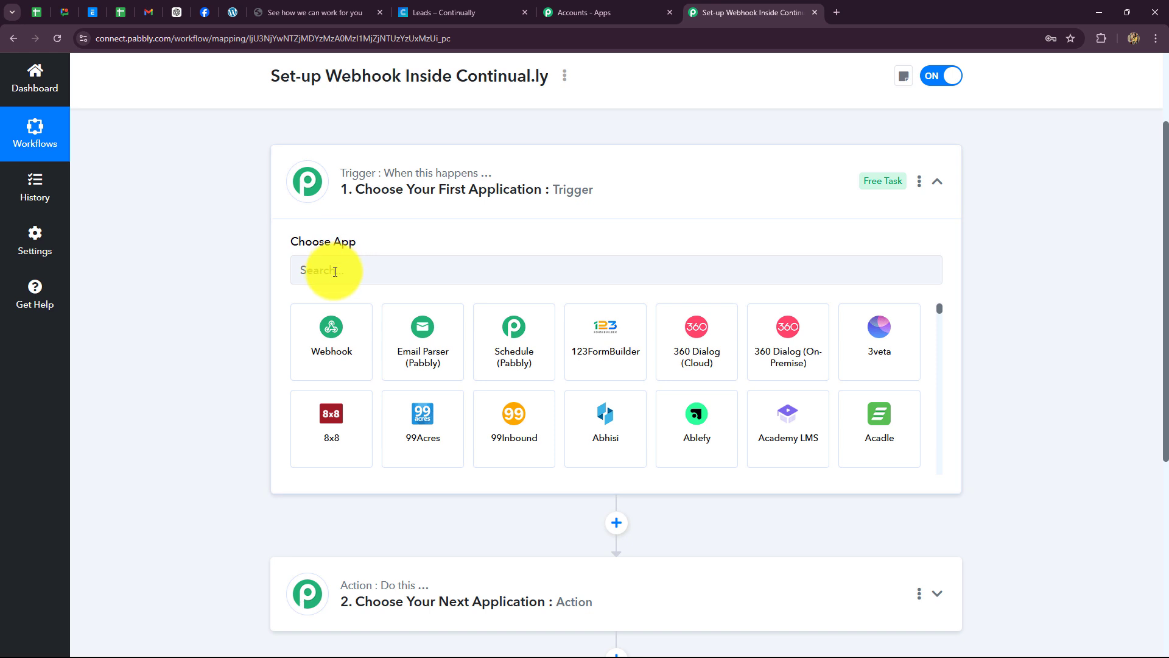
pyautogui.click(334, 271)
pyautogui.write('Con')
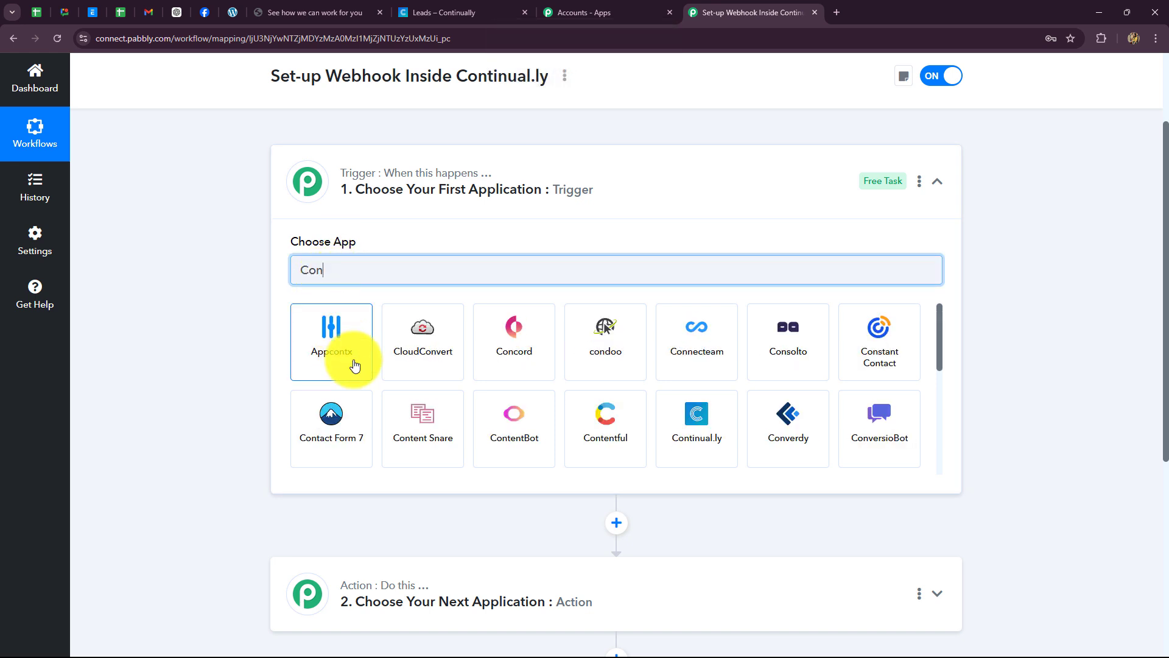
pyautogui.click(679, 421)
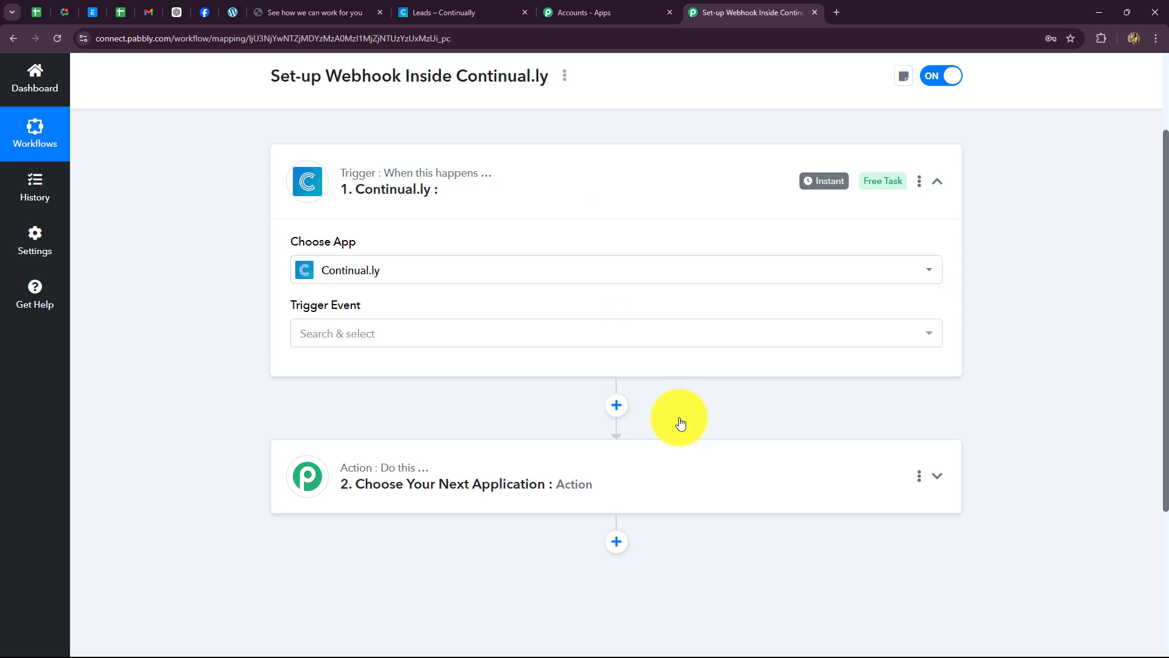
# Set the trigger event to External API Request and copy the generated webhook URL
pyautogui.click(363, 337)
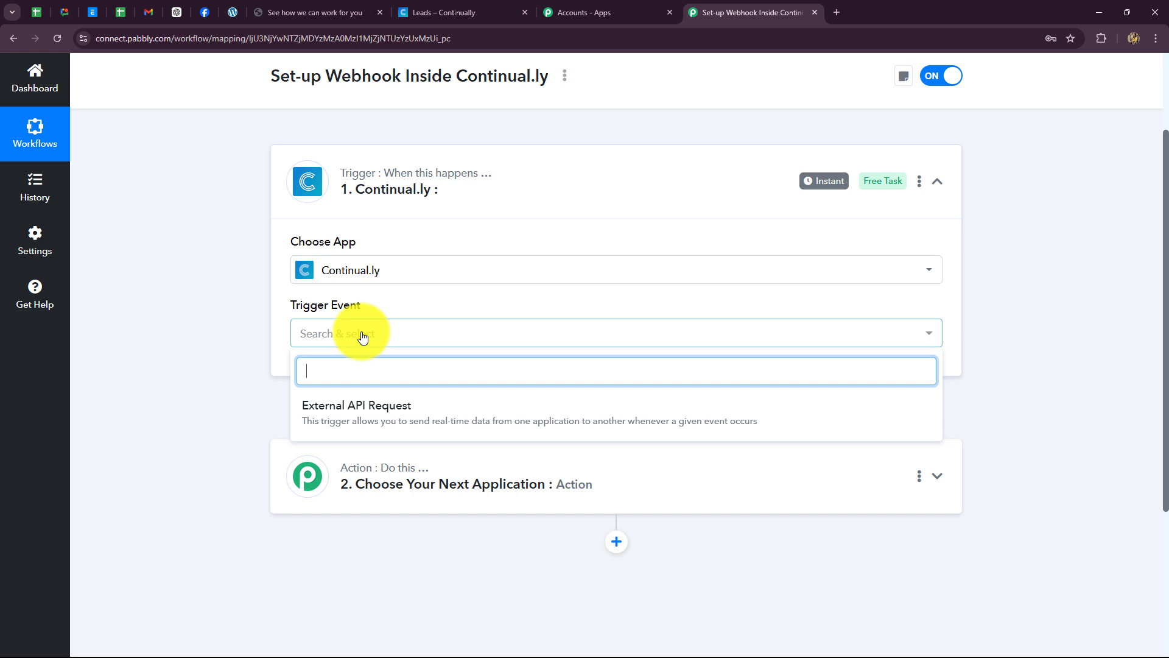
pyautogui.click(396, 420)
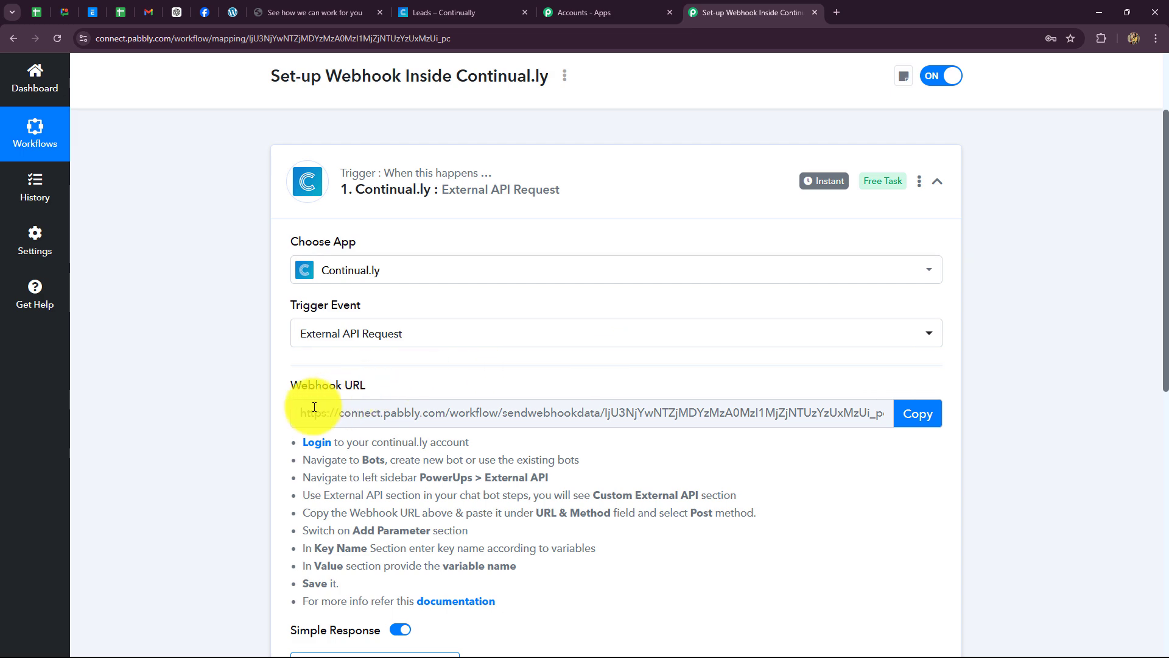
pyautogui.scroll(-3, 755, 404)
pyautogui.click(928, 247)
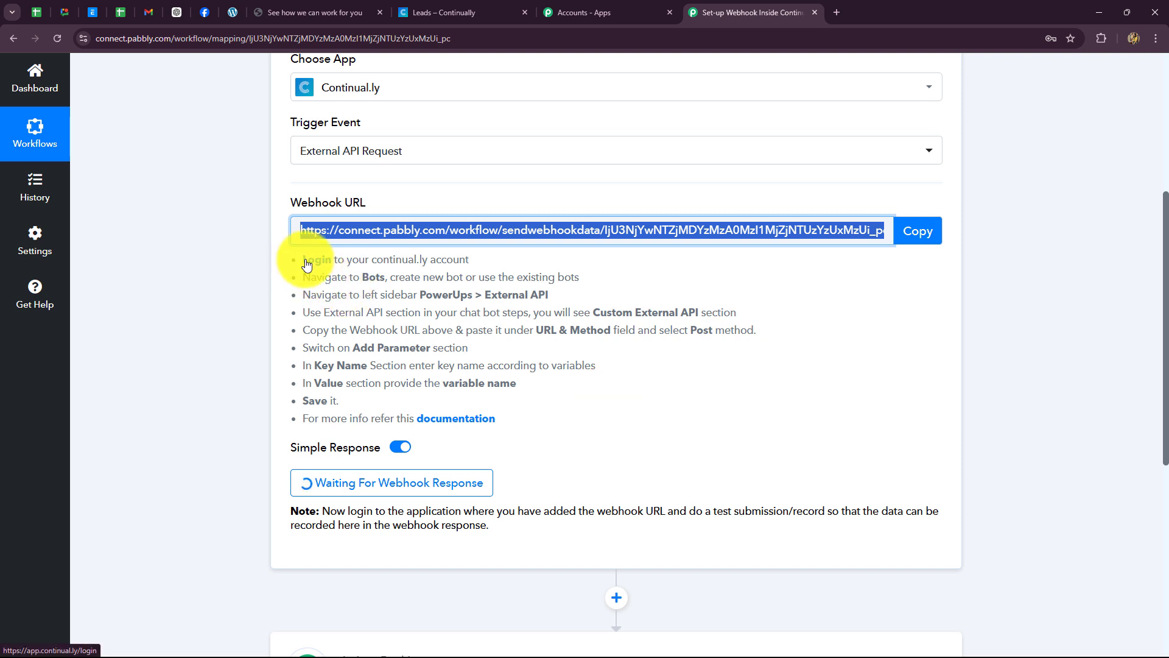
pyautogui.click(439, 8)
# Open Continual.ly's Bots list and scroll through the available bots
pyautogui.click(232, 125)
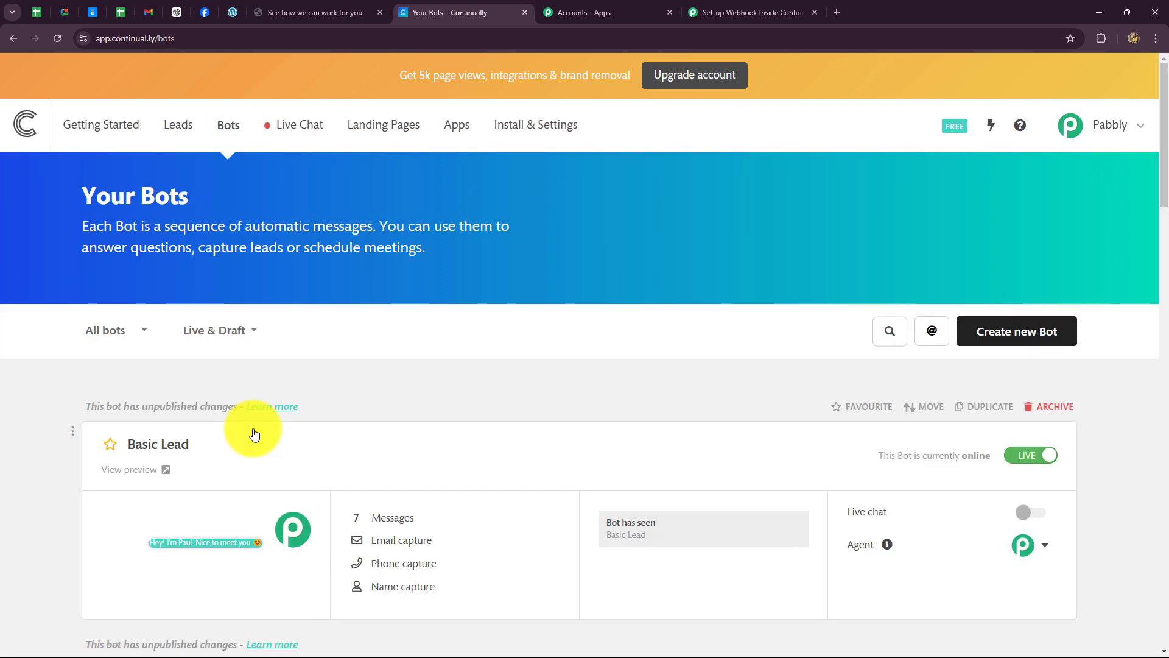
pyautogui.scroll(-3, 261, 427)
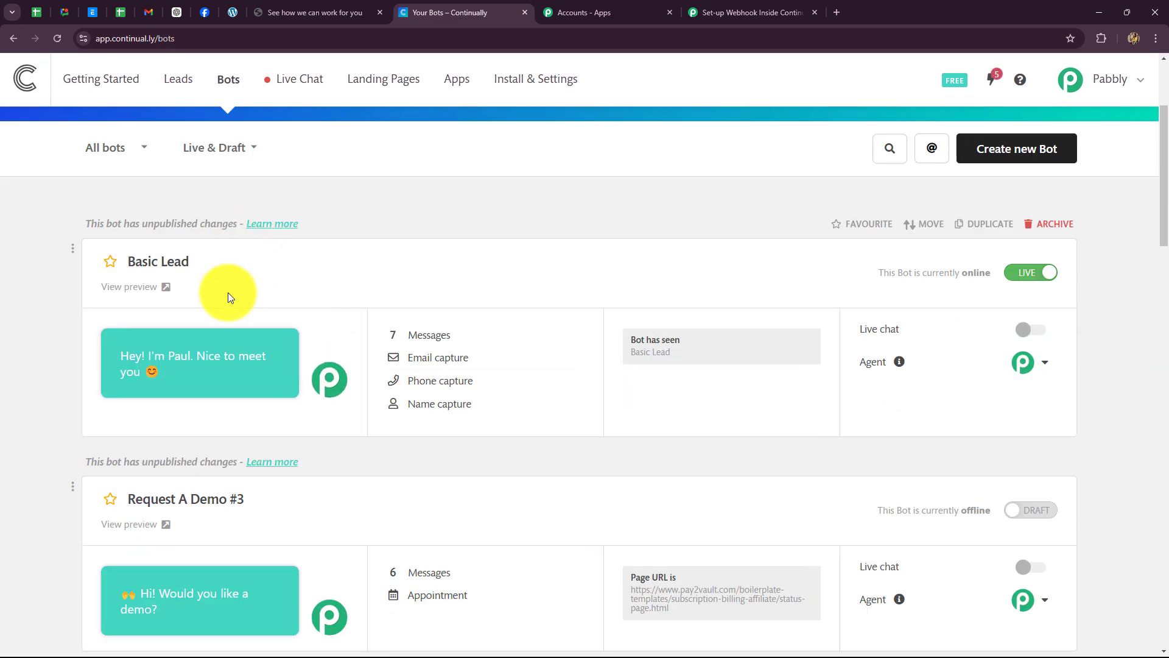
pyautogui.scroll(-8, 230, 295)
pyautogui.scroll(9, 232, 433)
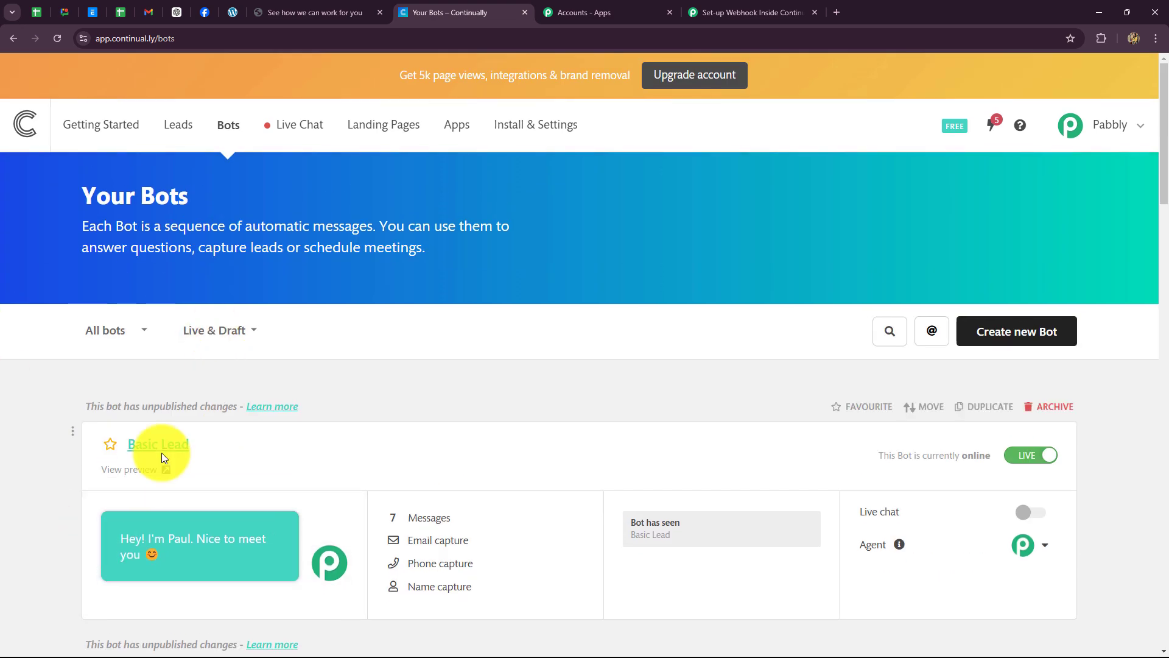
pyautogui.scroll(-2, 133, 267)
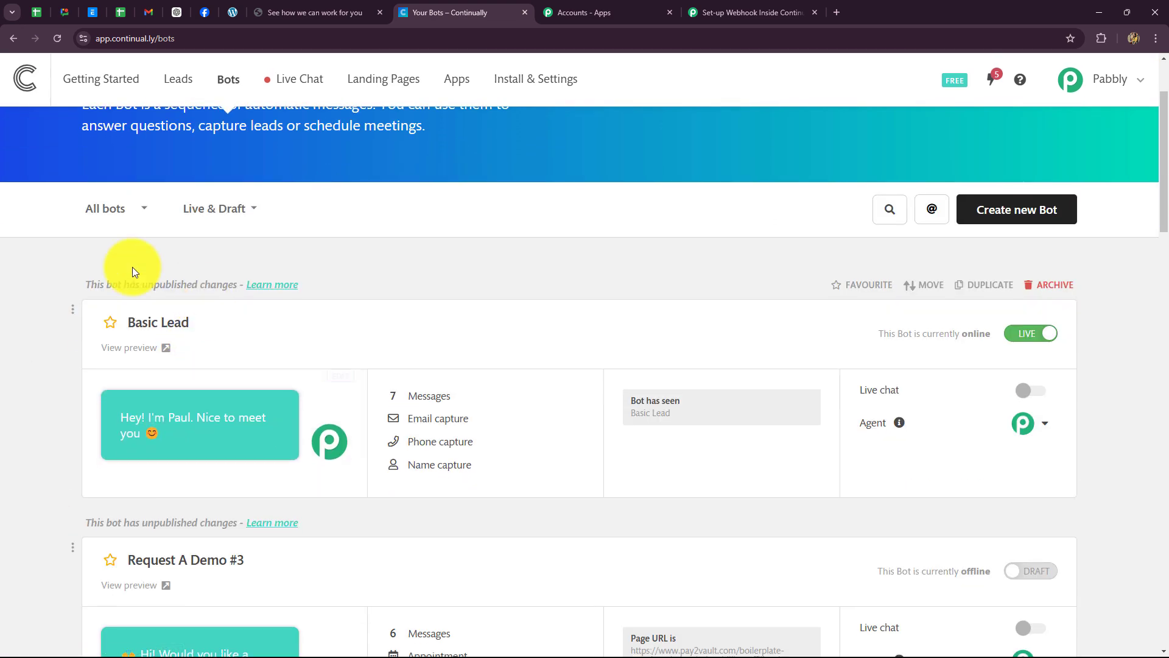
# Open the Basic Lead bot and scroll its flow canvas to find the Custom external API block
pyautogui.click(169, 330)
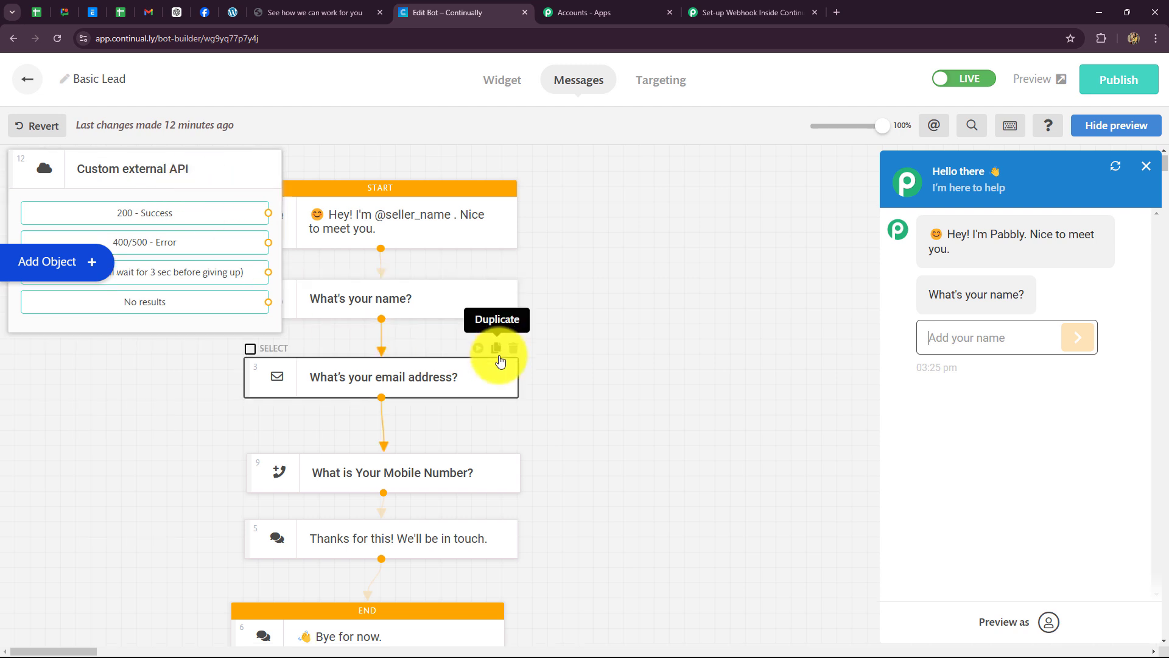
pyautogui.scroll(-5, 497, 360)
pyautogui.scroll(5, 500, 360)
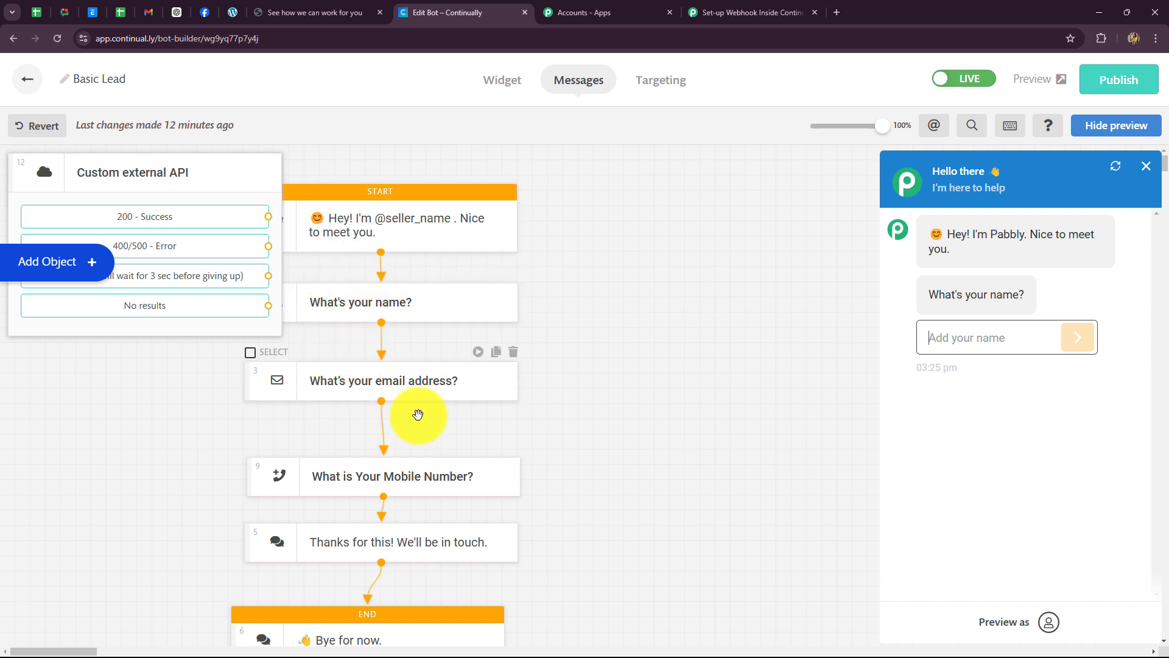
pyautogui.scroll(-1, 693, 392)
pyautogui.scroll(-2, 692, 392)
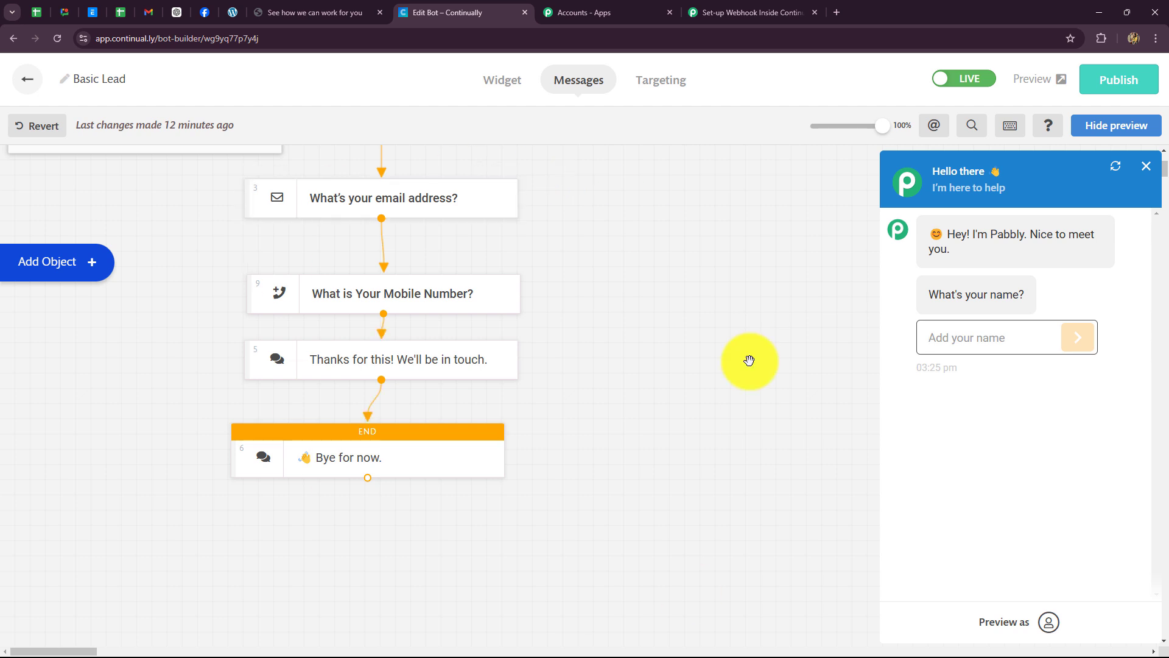
pyautogui.scroll(1, 658, 233)
pyautogui.scroll(2, 658, 233)
pyautogui.scroll(-3, 658, 235)
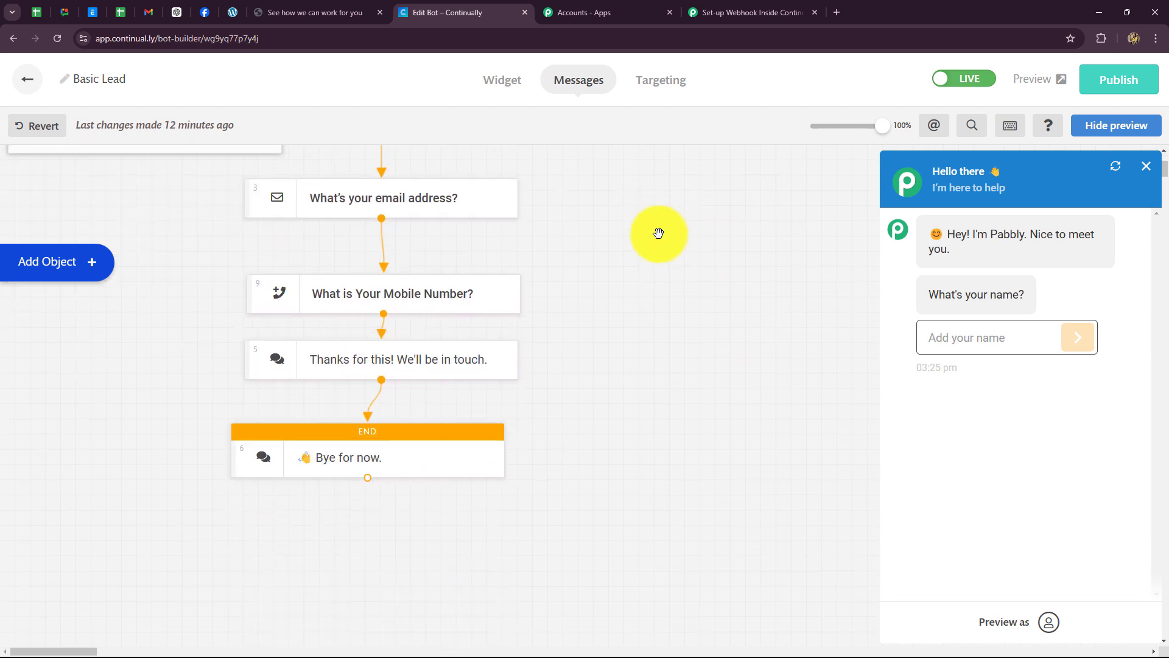
pyautogui.scroll(3, 650, 248)
pyautogui.scroll(-4, 480, 465)
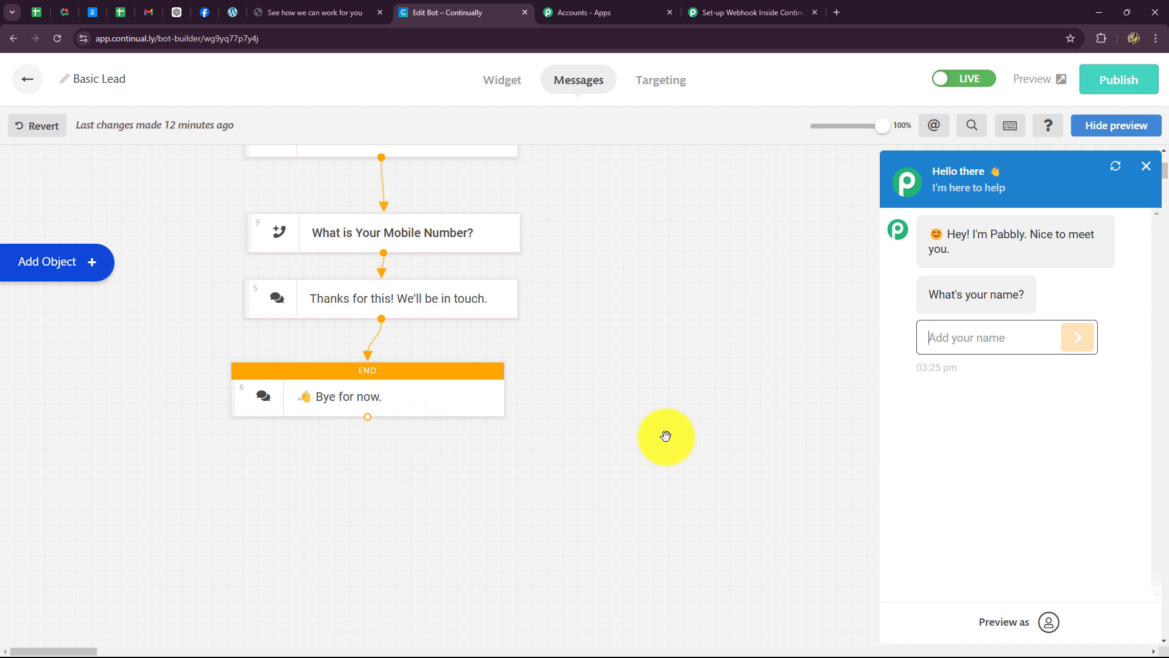
pyautogui.scroll(4, 690, 466)
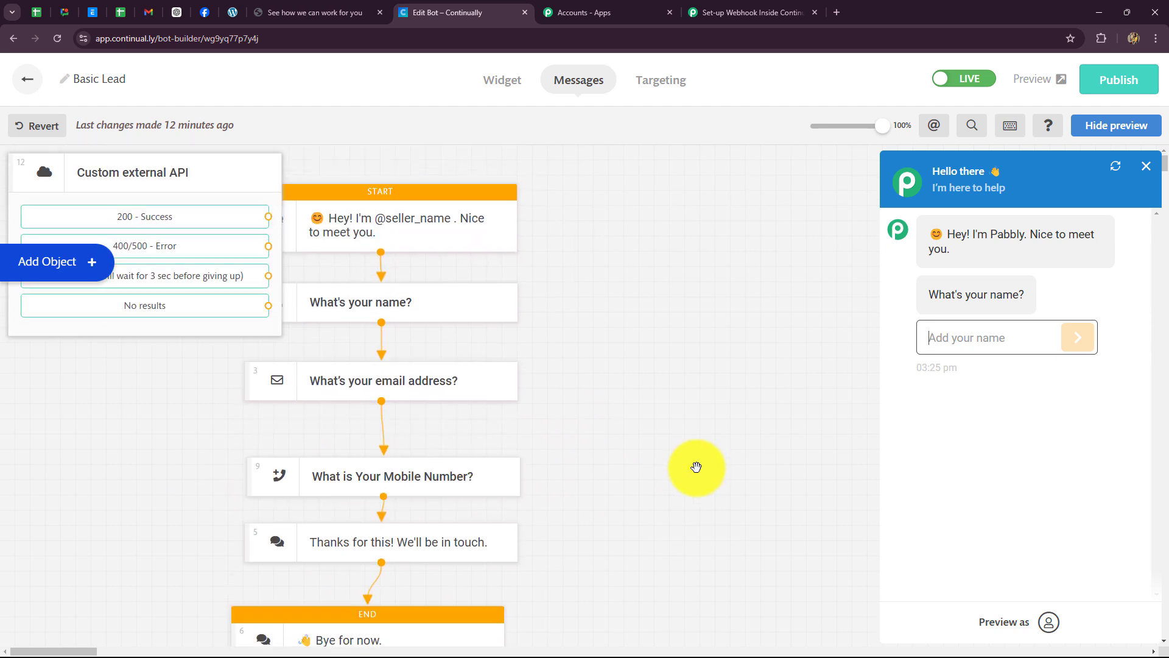
# Replace the Custom external API step's old URL with the pasted Pabbly webhook URL, keeping POST
pyautogui.click(136, 176)
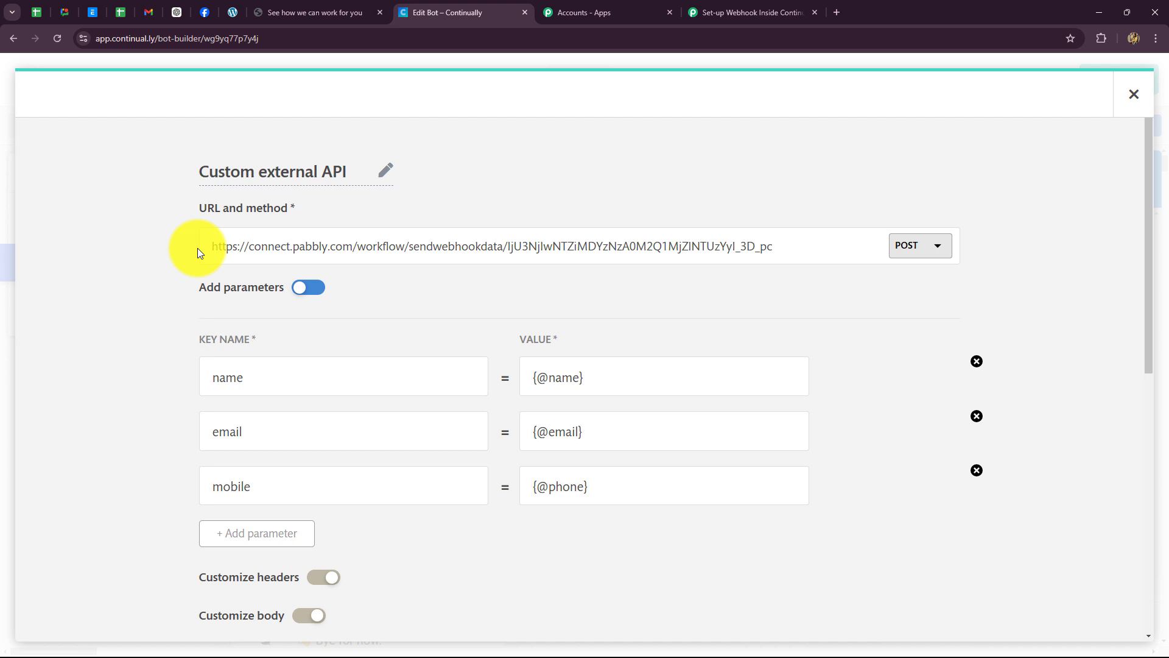
pyautogui.moveTo(209, 246); pyautogui.dragTo(826, 255)
pyautogui.press('BackSpace')
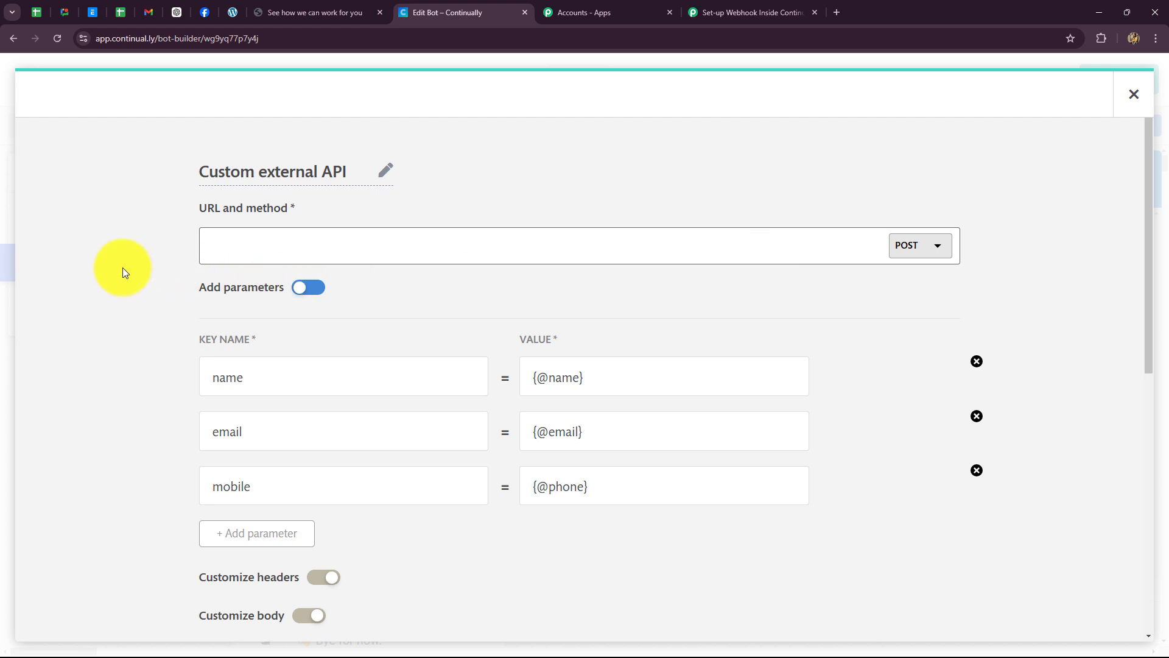
pyautogui.click(122, 268)
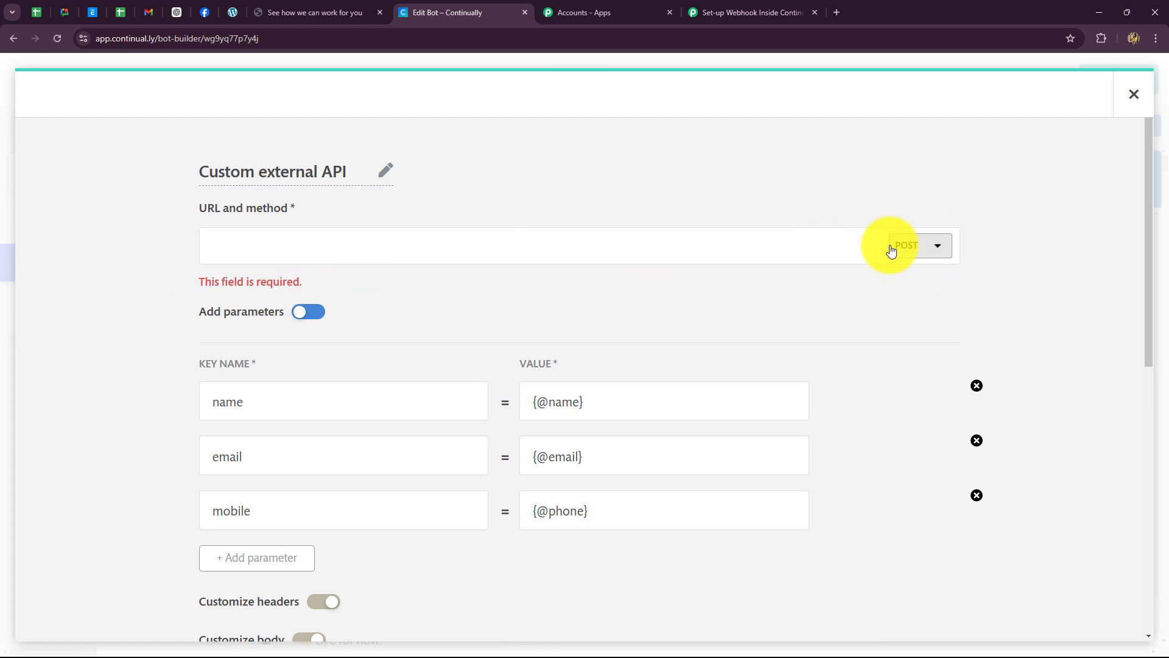
pyautogui.click(912, 255)
pyautogui.click(911, 280)
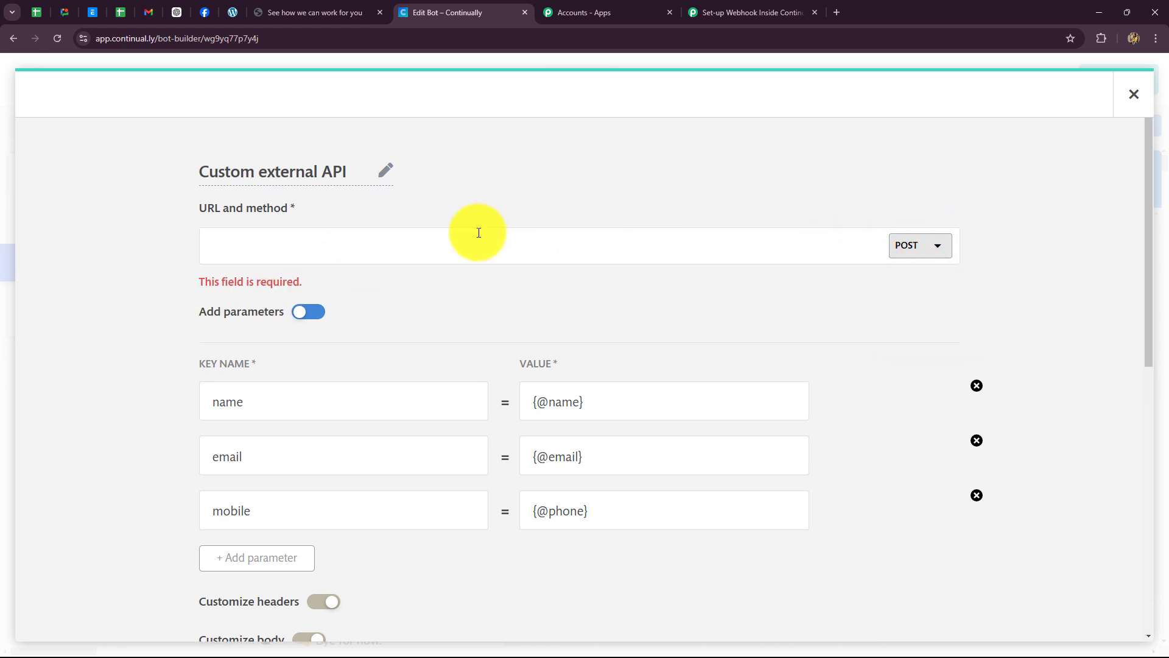
pyautogui.click(478, 232)
pyautogui.hotkey('ctrl', 'v')
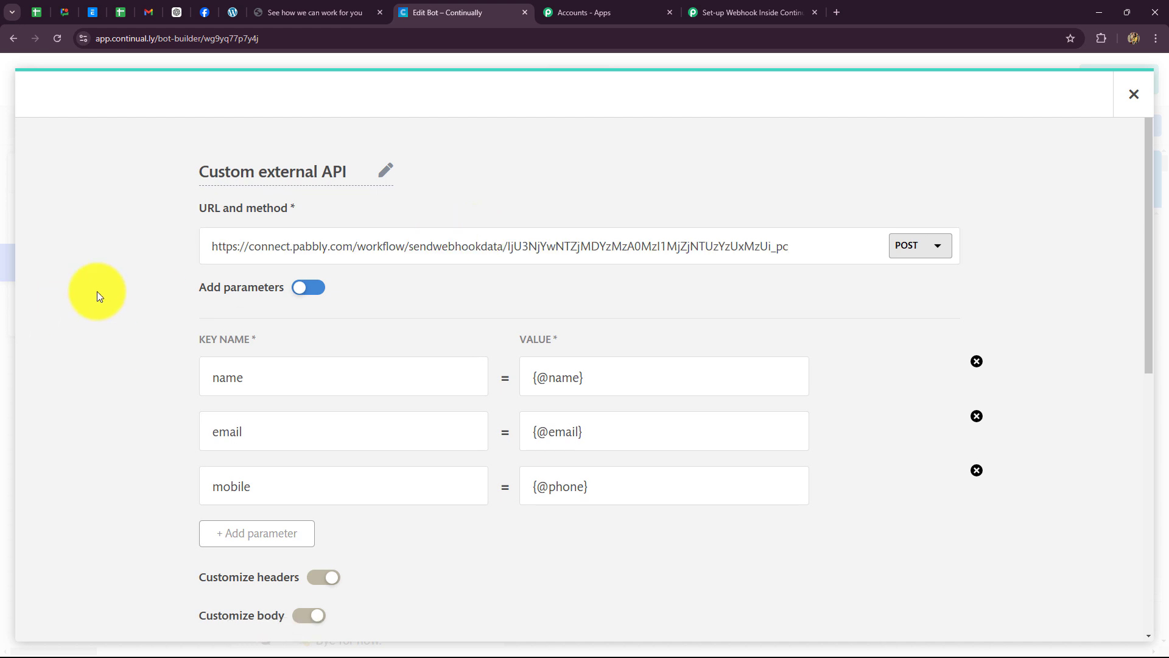
pyautogui.scroll(-3, 97, 291)
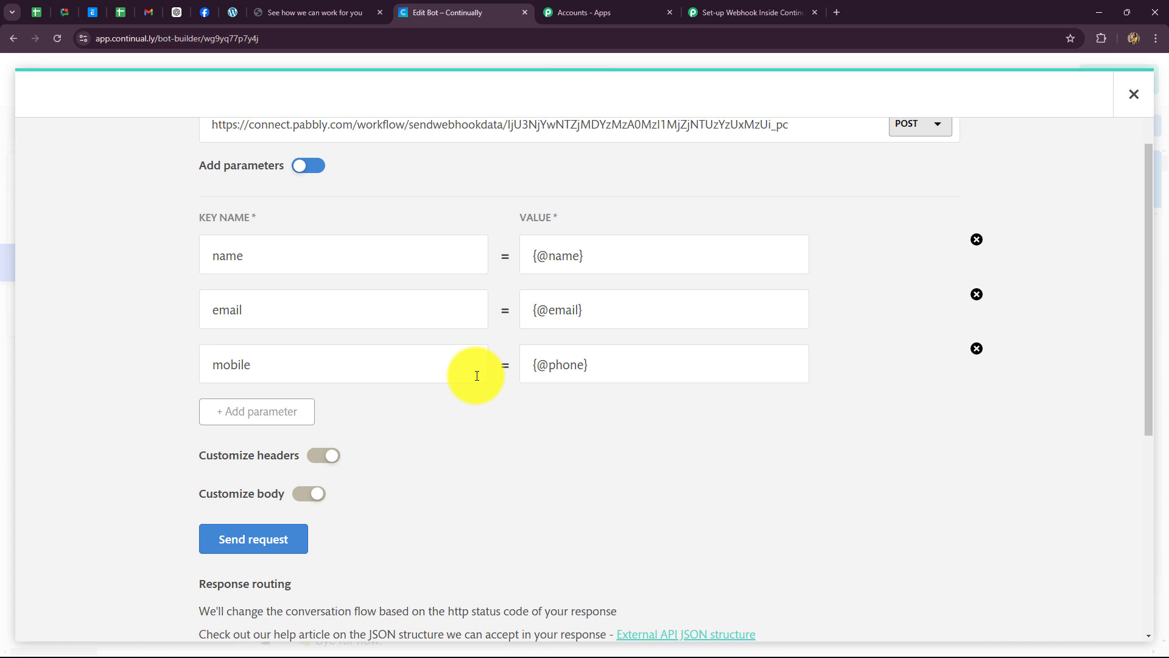
# Send a test request to the Pabbly webhook and recapture the response in Pabbly
pyautogui.scroll(-4, 498, 382)
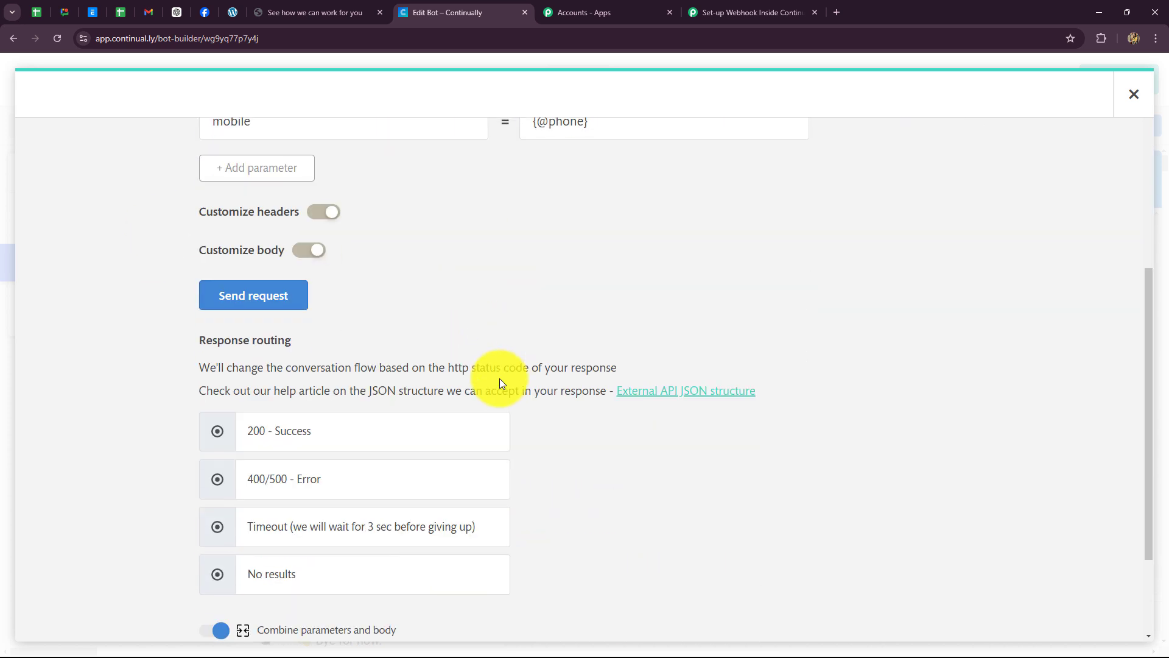
pyautogui.click(271, 303)
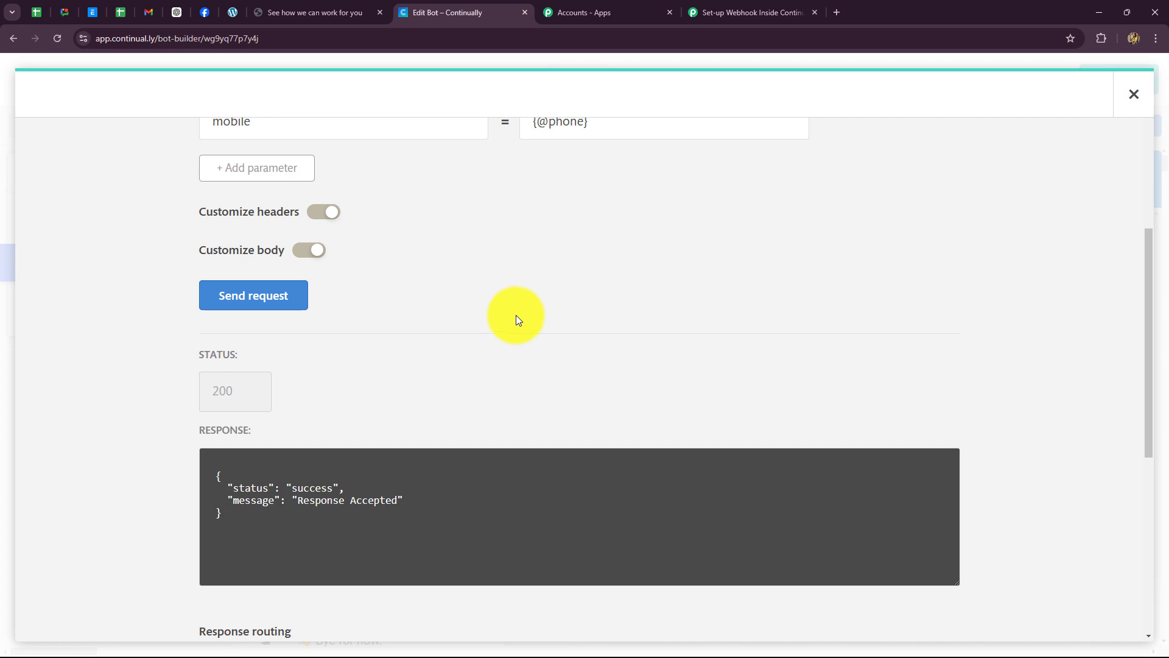
pyautogui.scroll(-5, 517, 316)
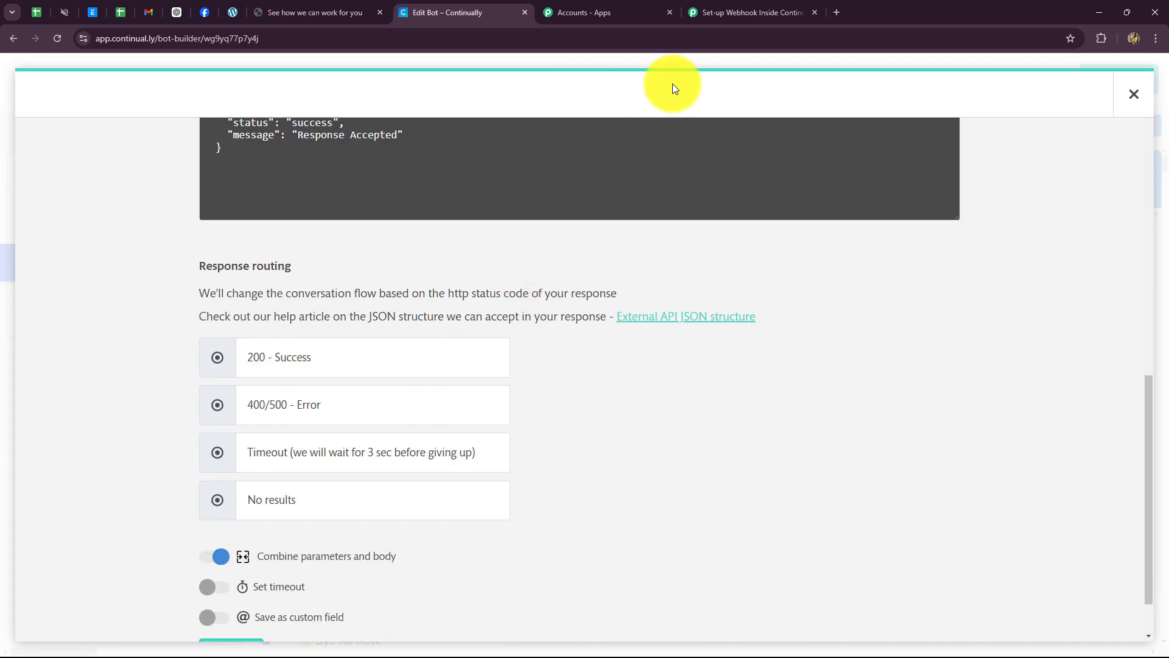
pyautogui.click(749, 12)
pyautogui.scroll(-6, 750, 244)
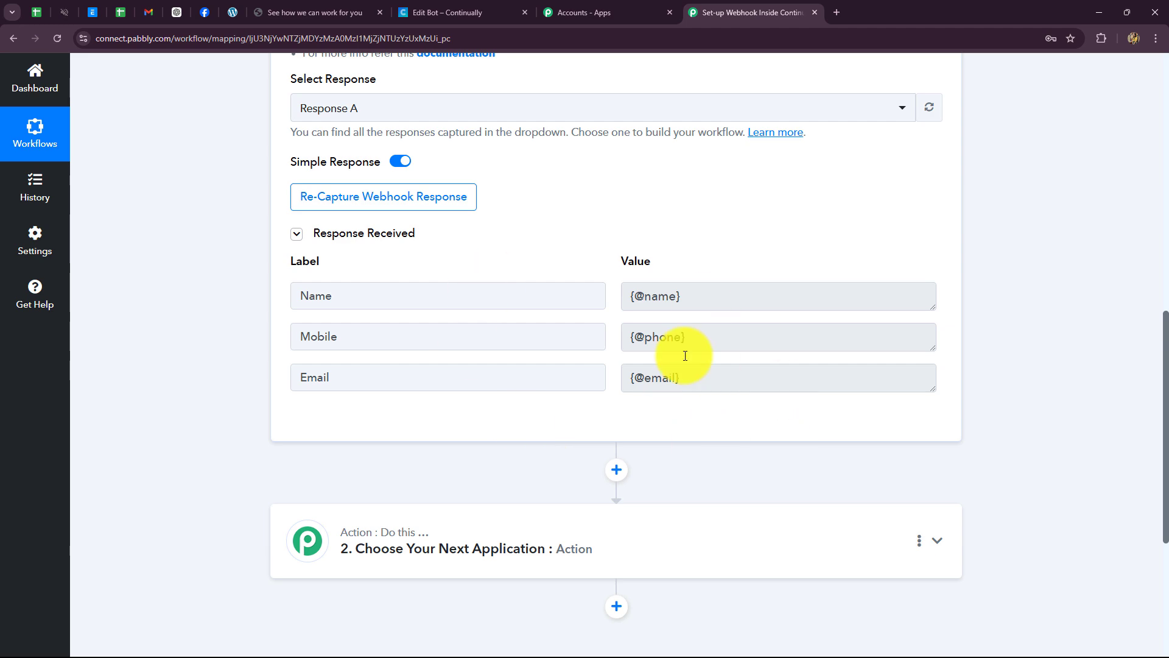
pyautogui.click(337, 211)
pyautogui.click(533, 433)
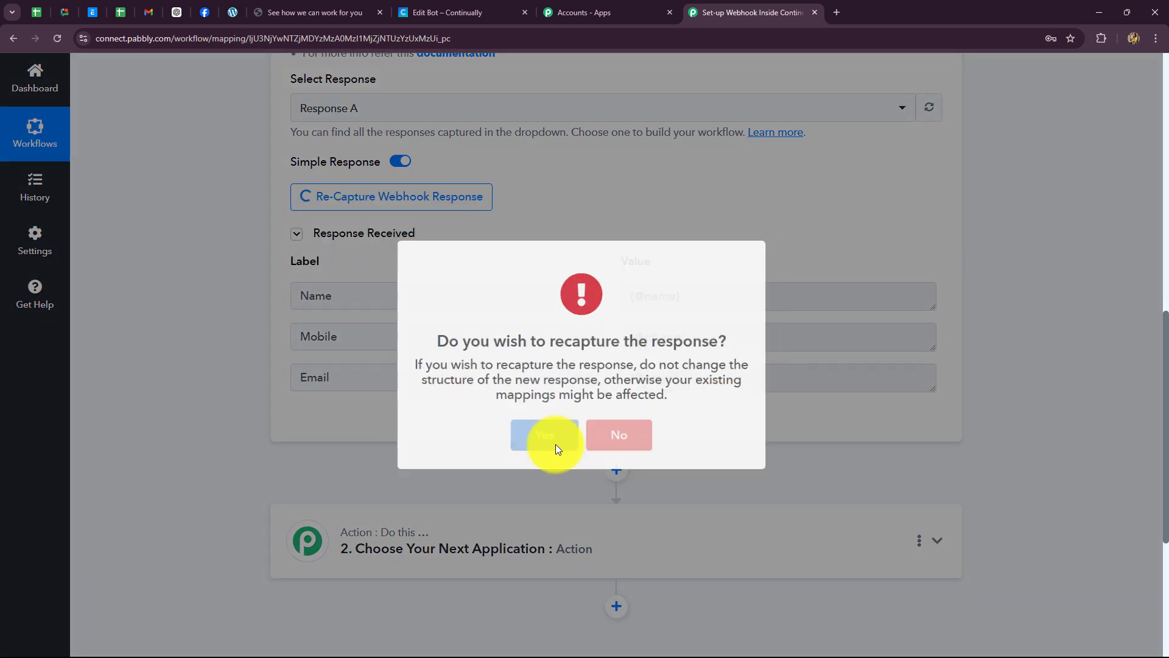
# Save the Custom external API request settings in the Basic Lead bot editor
pyautogui.click(308, 12)
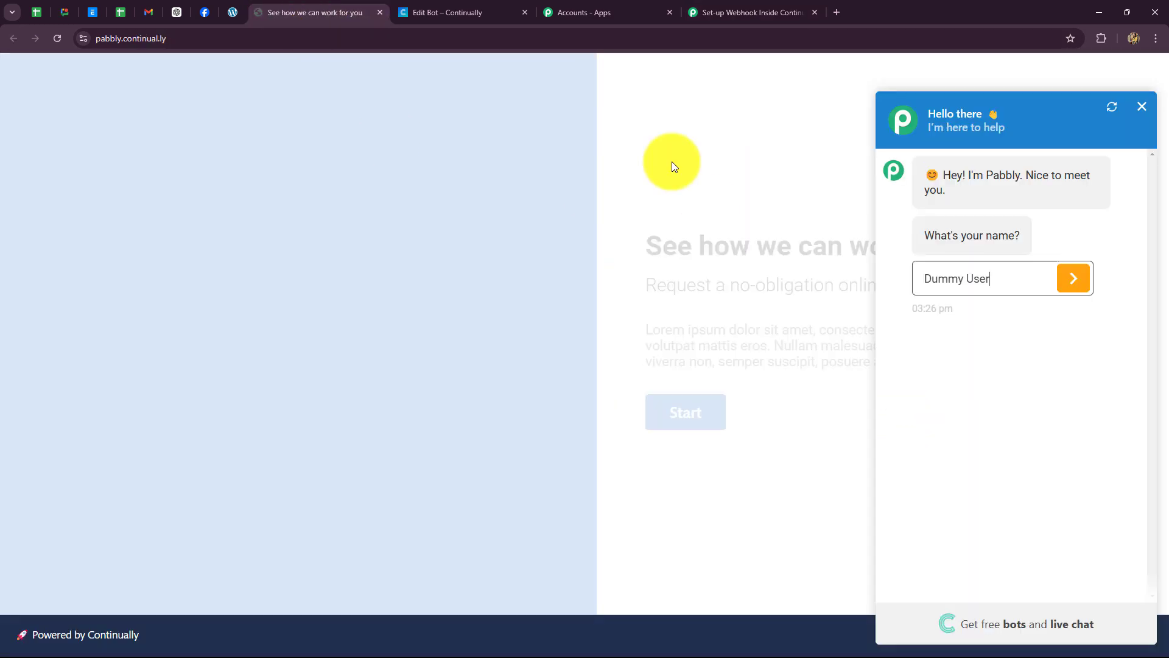
pyautogui.click(424, 7)
pyautogui.scroll(-1, 528, 395)
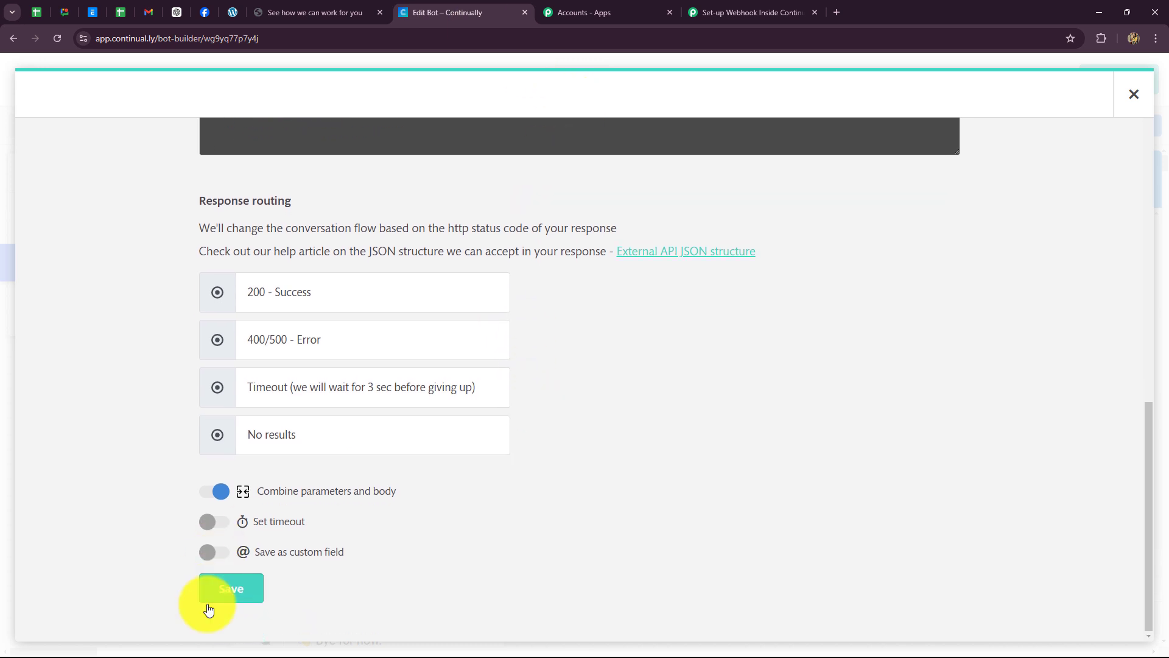
pyautogui.click(219, 589)
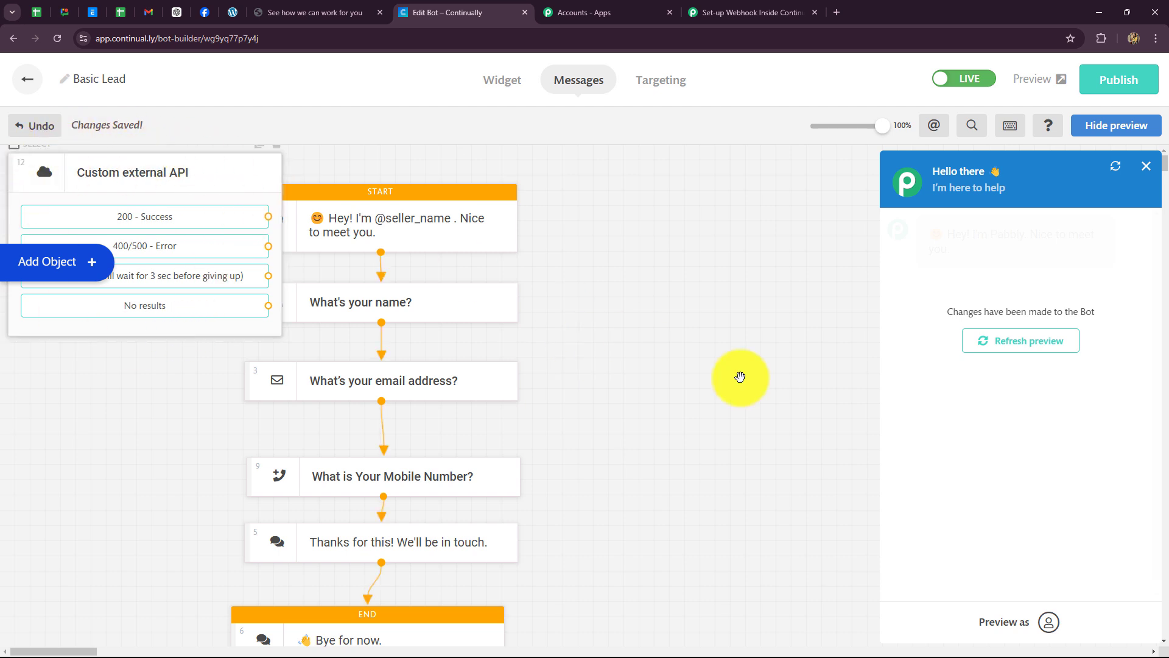
# Connect the Bye for now message to the Custom external API step
pyautogui.scroll(-4, 336, 527)
pyautogui.scroll(4, 373, 451)
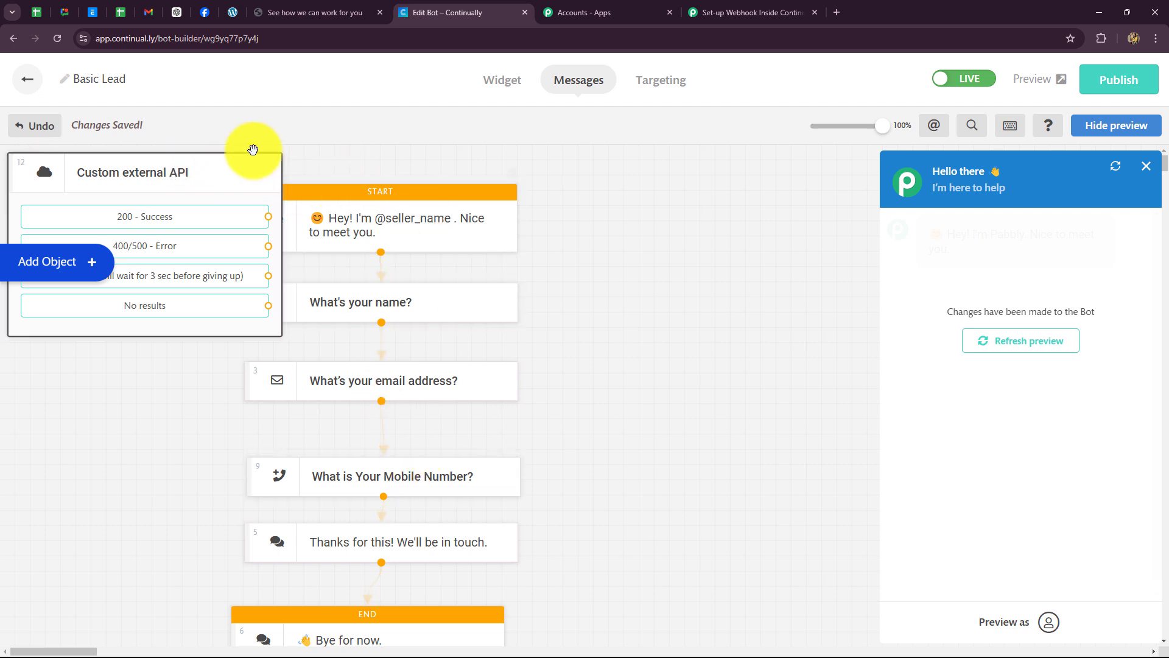
pyautogui.scroll(-4, 339, 300)
pyautogui.scroll(4, 237, 187)
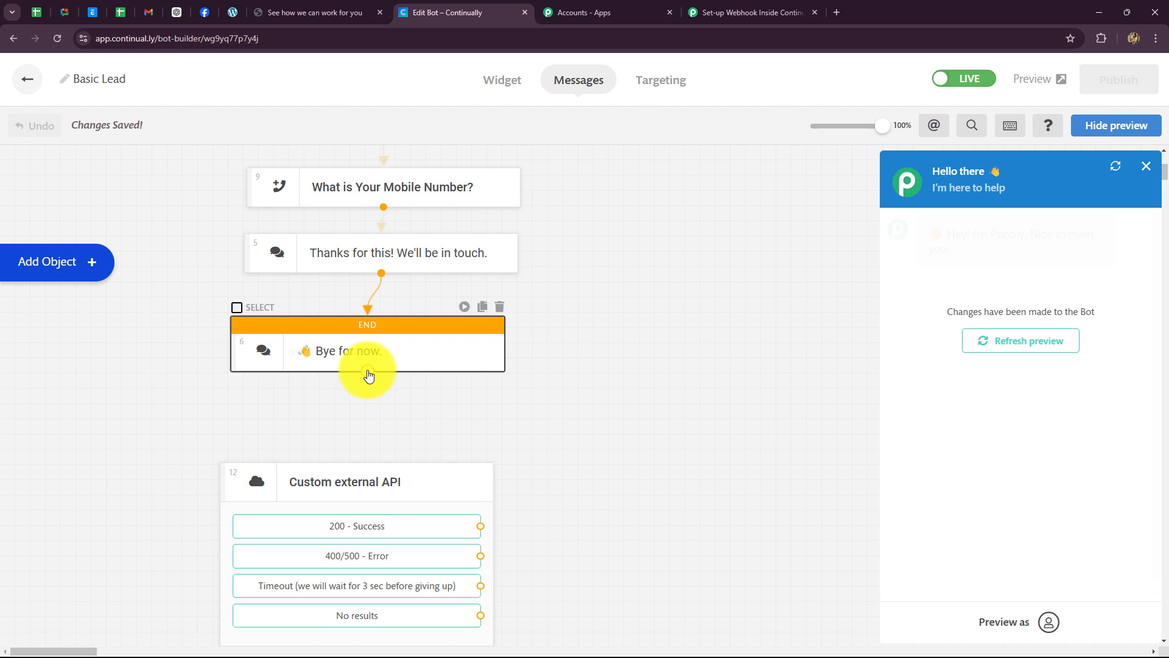
pyautogui.moveTo(369, 376); pyautogui.dragTo(368, 467)
pyautogui.scroll(-1, 718, 431)
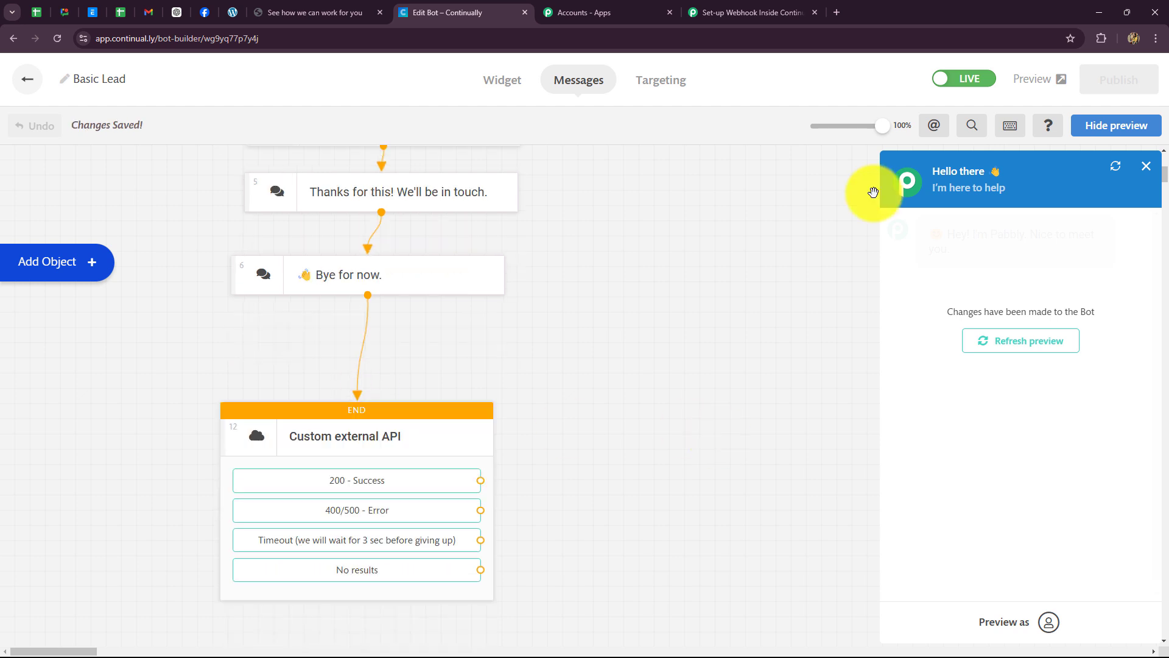
# Toggle the bot's LIVE status off and back on, then publish the Basic Lead bot
pyautogui.click(964, 79)
pyautogui.click(964, 78)
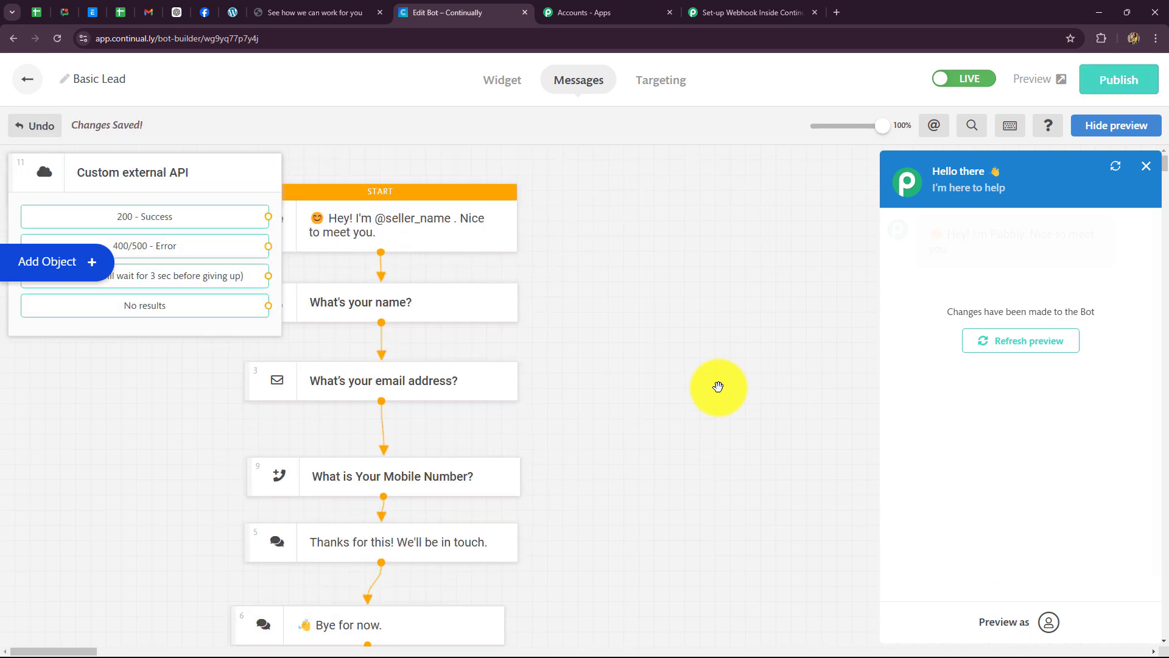
pyautogui.click(1112, 84)
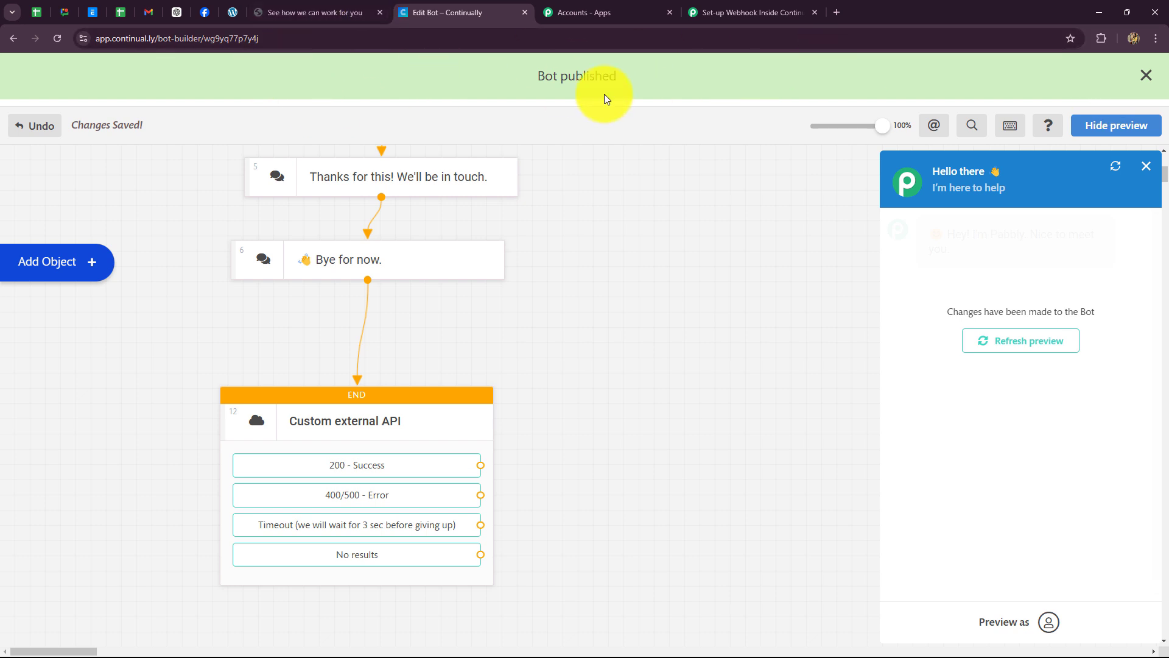
pyautogui.click(701, 11)
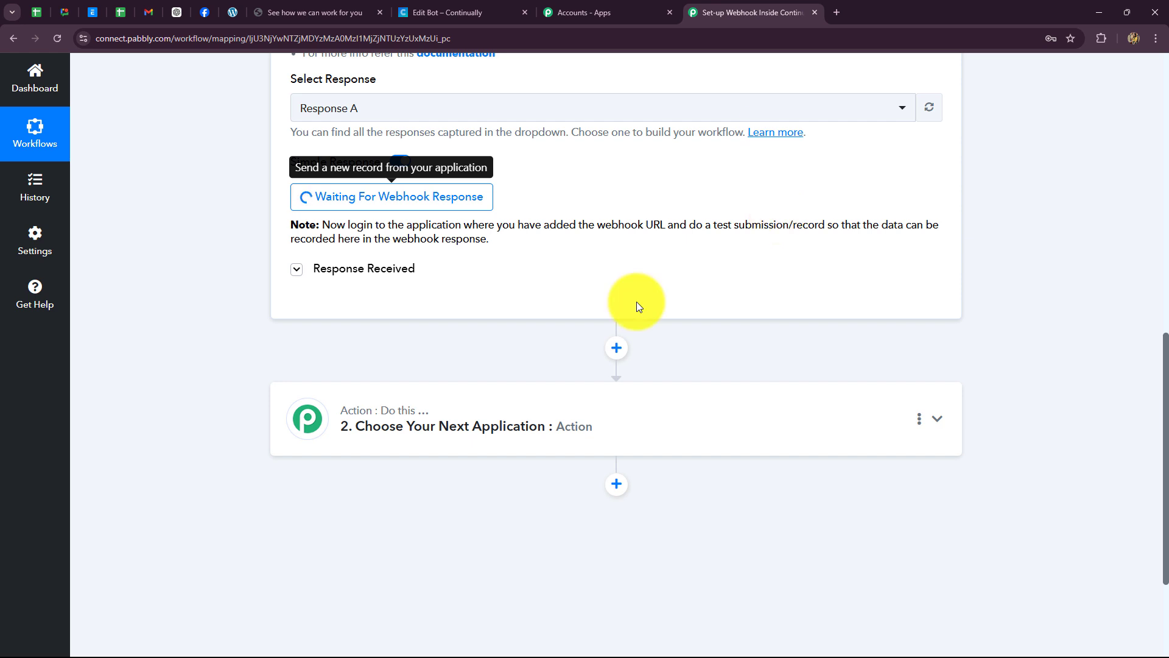
# Open a preview of the Basic Lead bot and its chat window
pyautogui.click(446, 12)
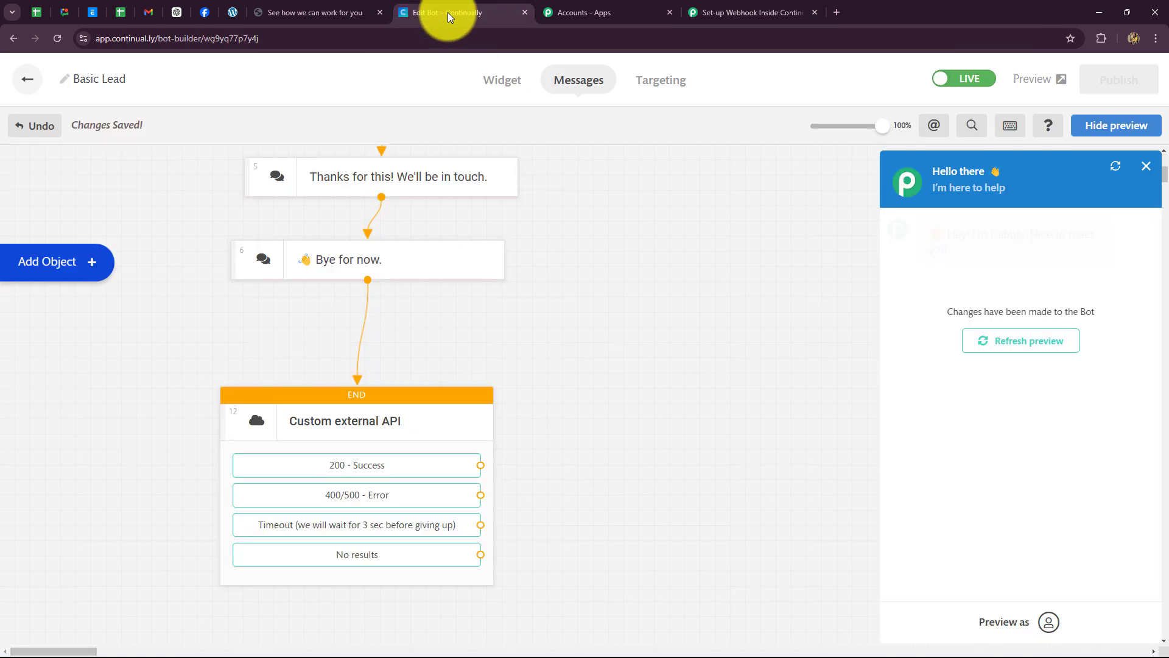
pyautogui.click(1039, 84)
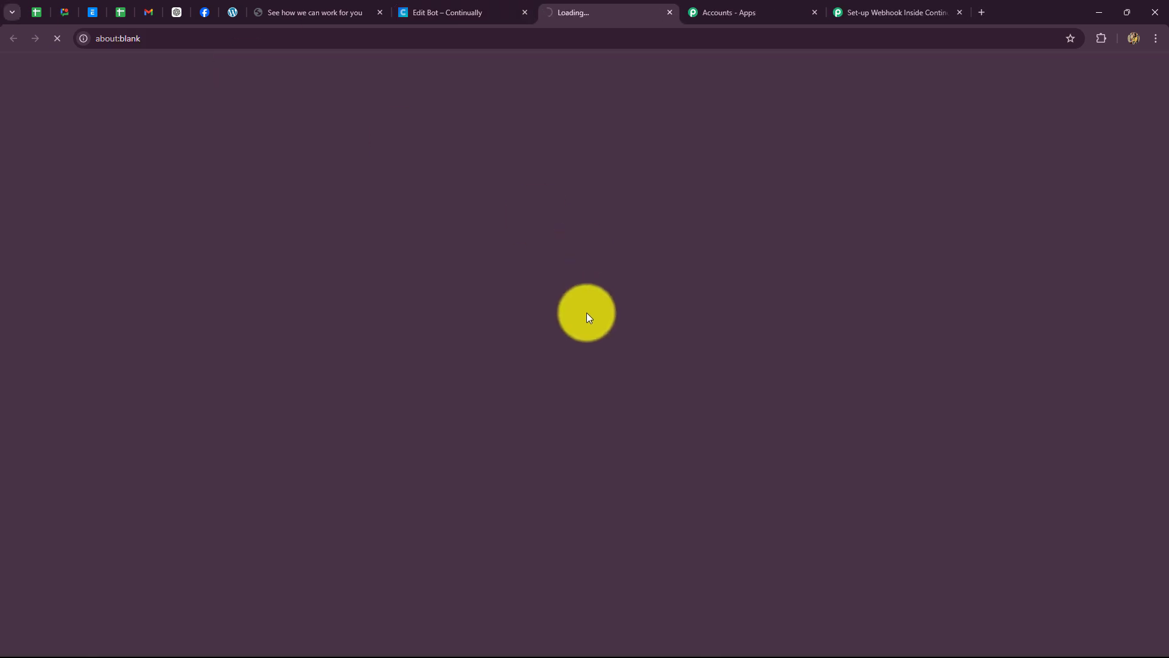
pyautogui.scroll(-5, 420, 406)
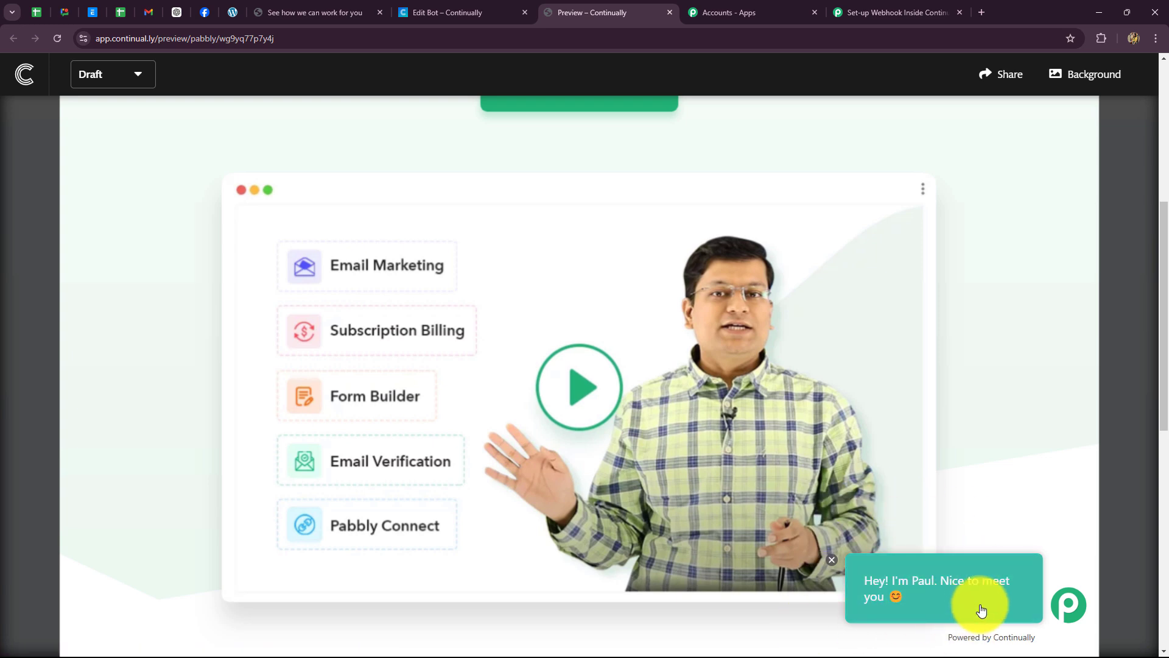
pyautogui.click(1070, 605)
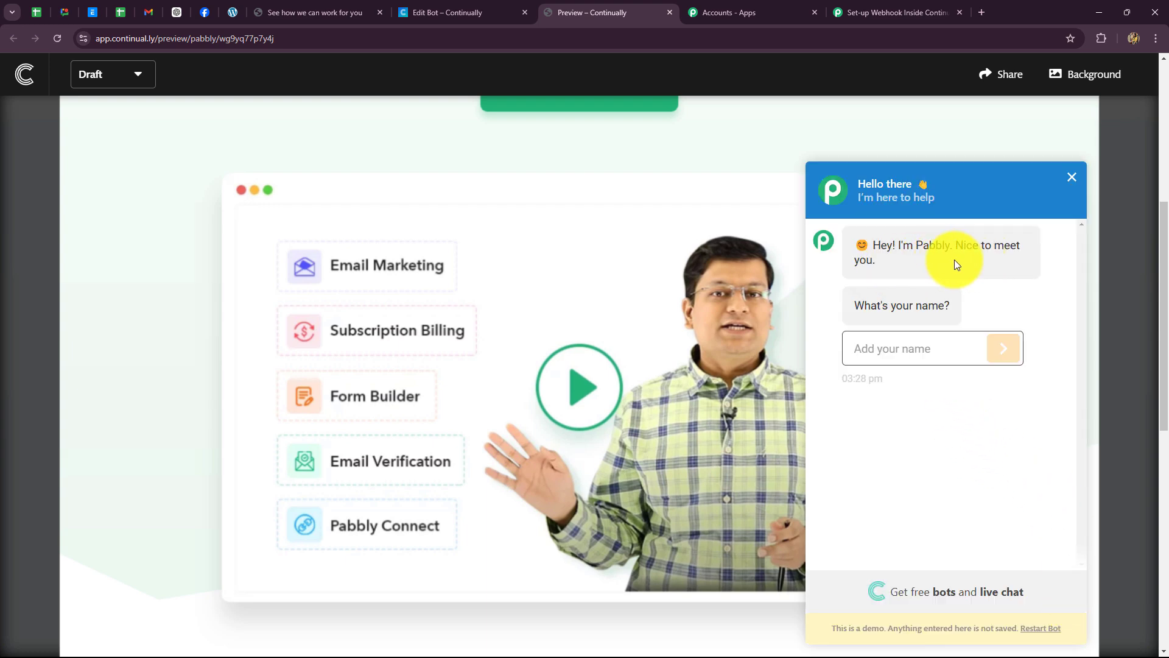
# Submit a test lead's name, email address and mobile number in the chat, then close it
pyautogui.click(853, 353)
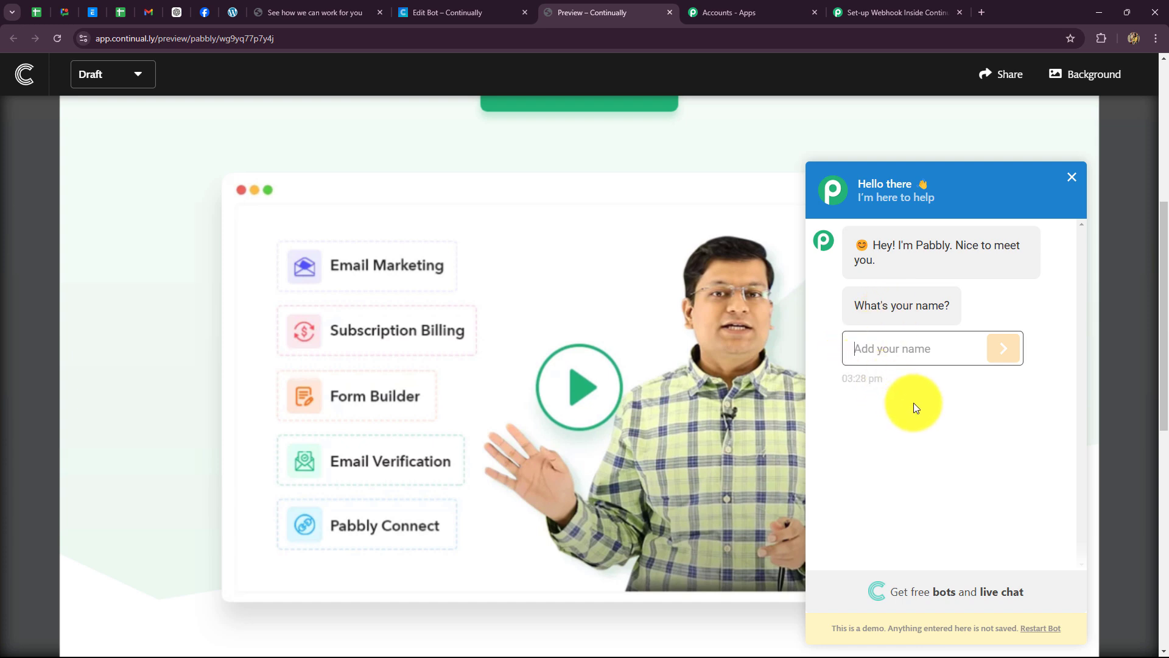
pyautogui.write('Smart Lead')
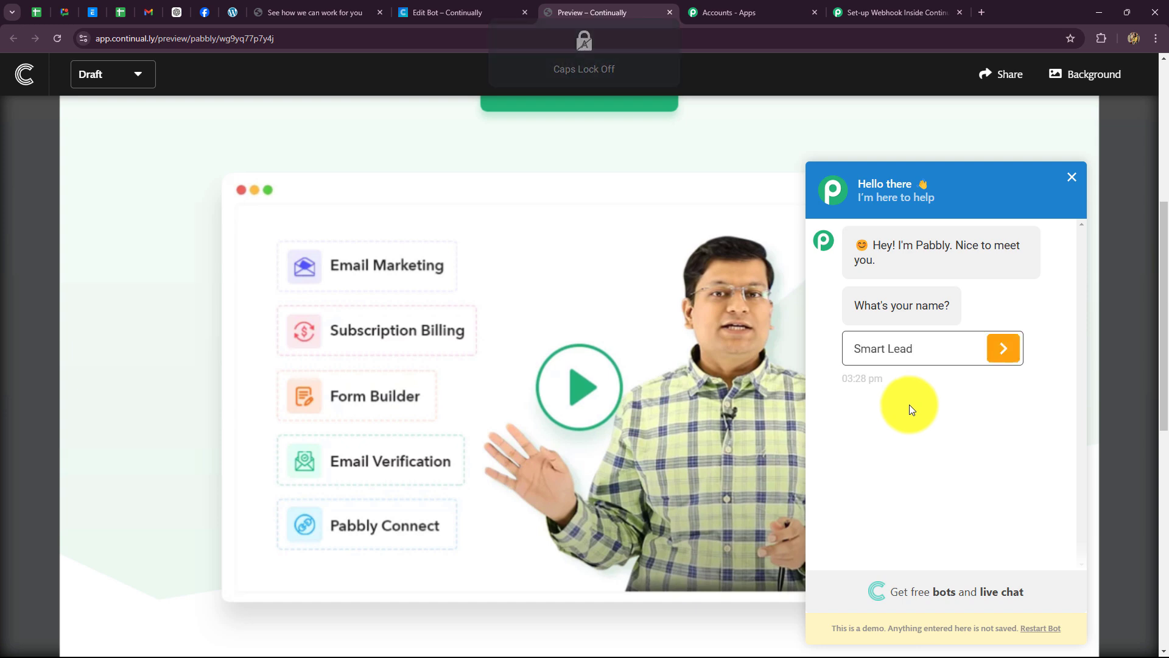
pyautogui.click(996, 353)
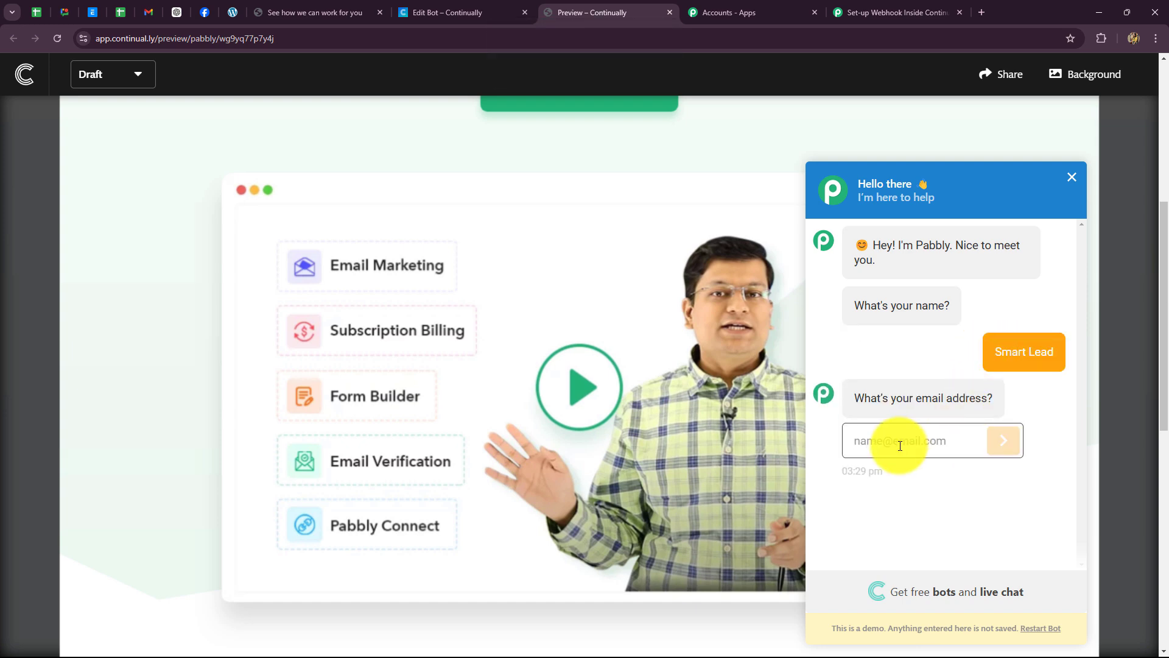
pyautogui.click(906, 444)
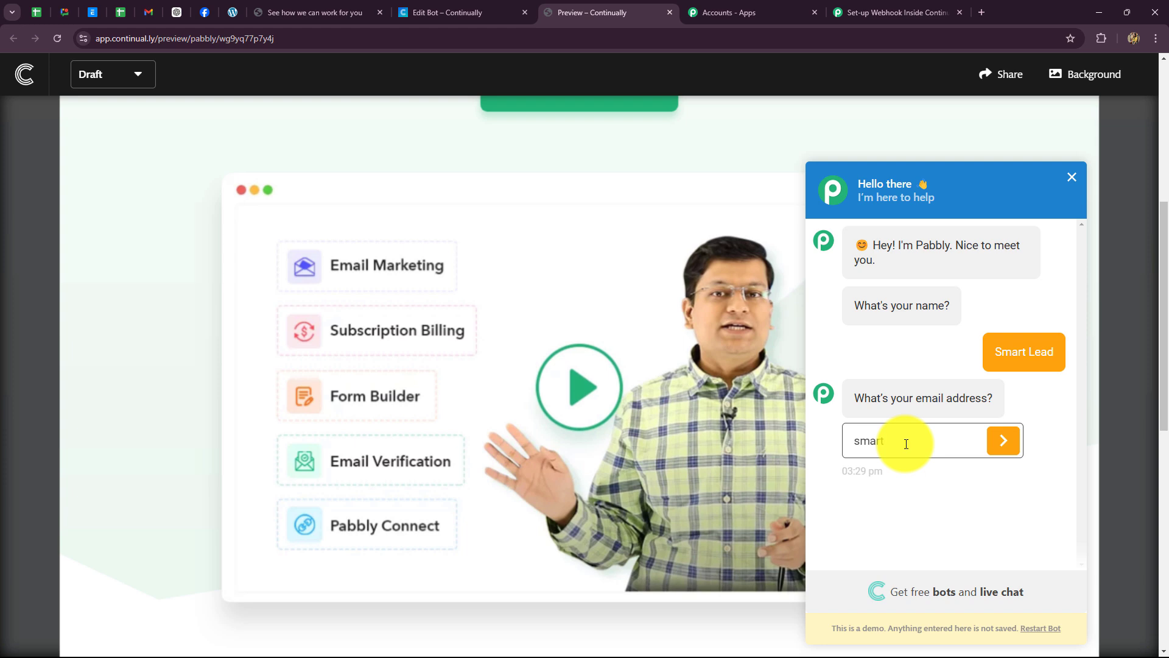
pyautogui.click(1002, 442)
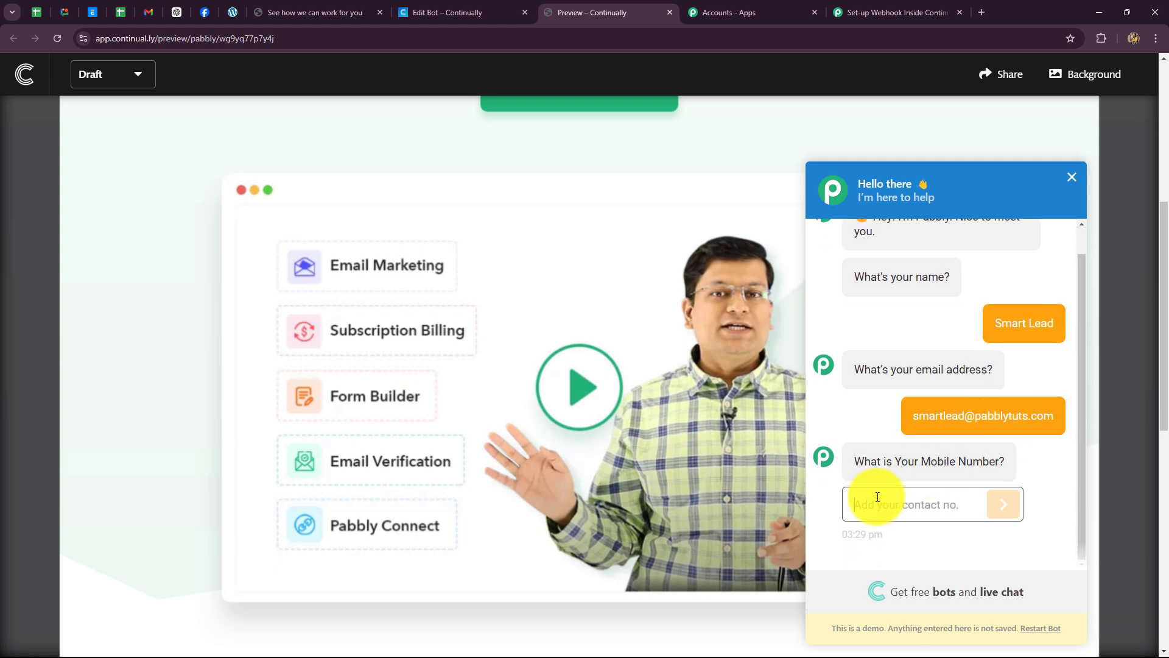
pyautogui.write('9595959595')
pyautogui.click(992, 504)
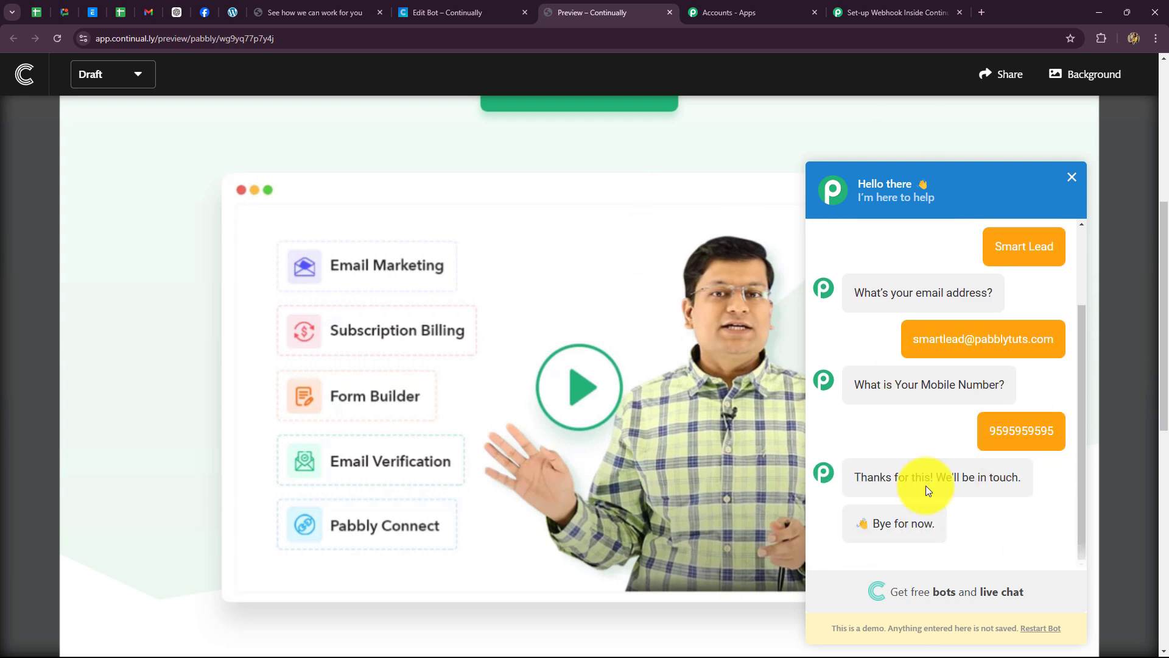
pyautogui.click(1070, 178)
pyautogui.click(874, 10)
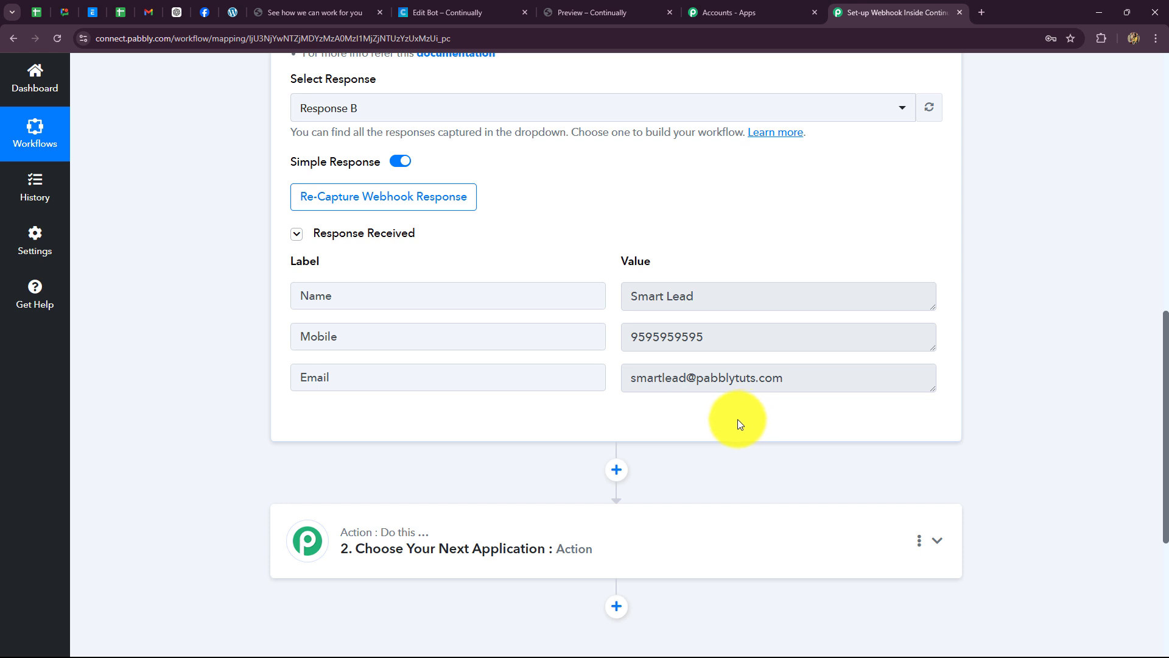
# Verify the captured Name, Mobile and Email values, then collapse the Continual.ly trigger step
pyautogui.click(681, 299)
pyautogui.click(731, 337)
pyautogui.click(721, 372)
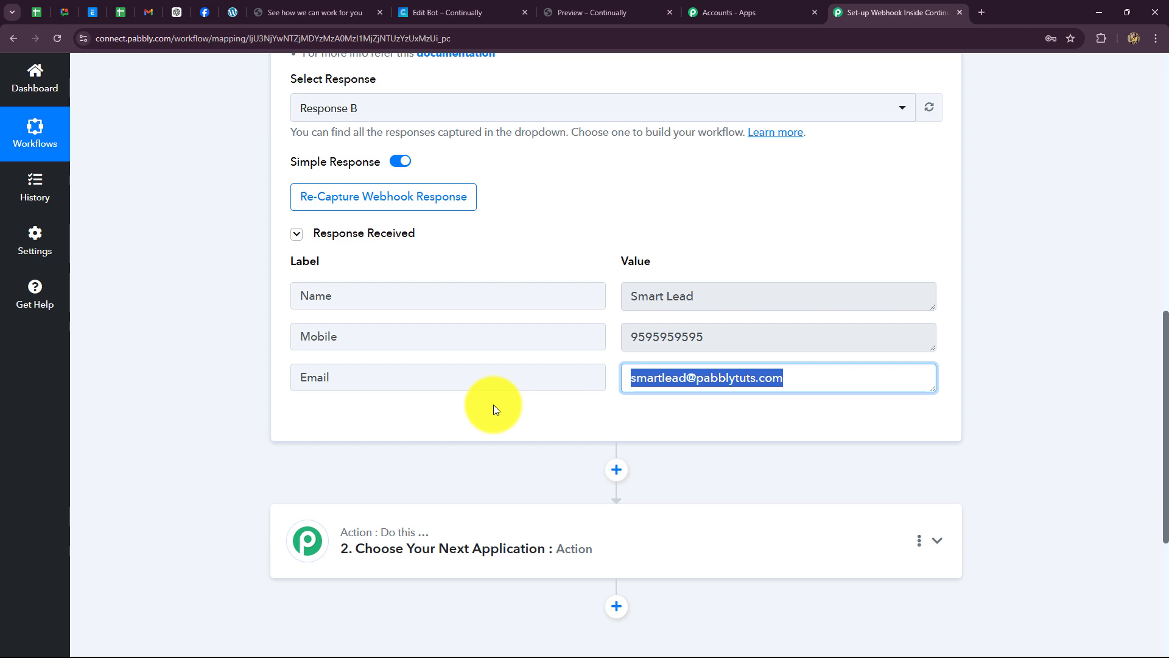
pyautogui.scroll(10, 493, 407)
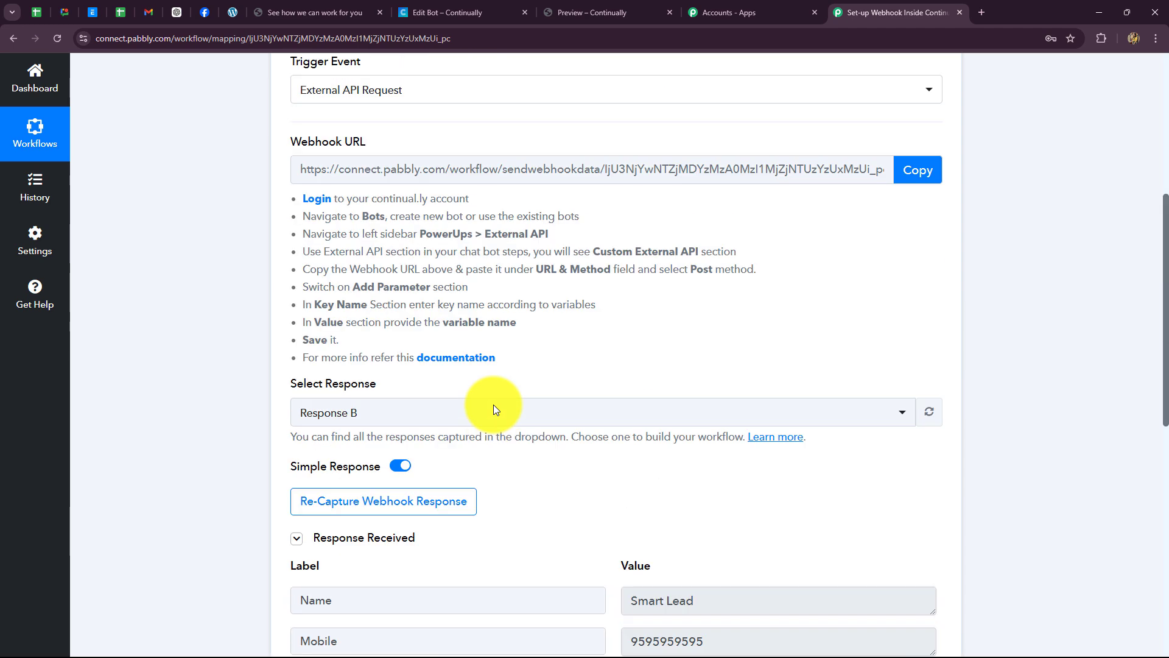
pyautogui.click(948, 314)
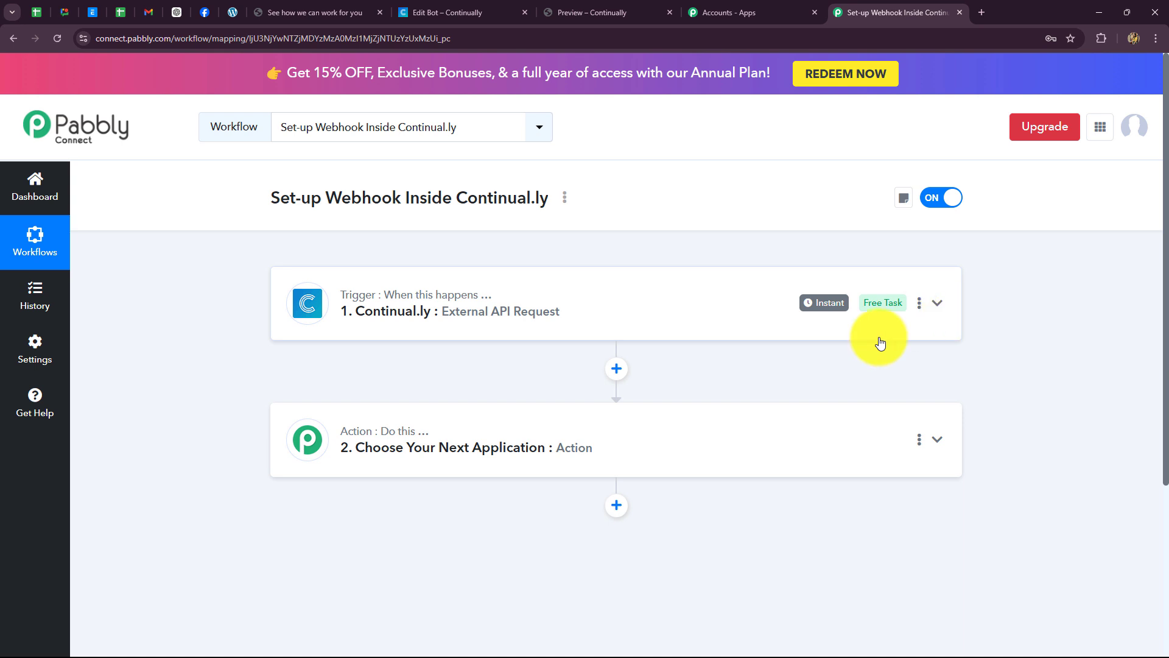
pyautogui.click(439, 9)
pyautogui.scroll(5, 616, 438)
pyautogui.scroll(1, 616, 439)
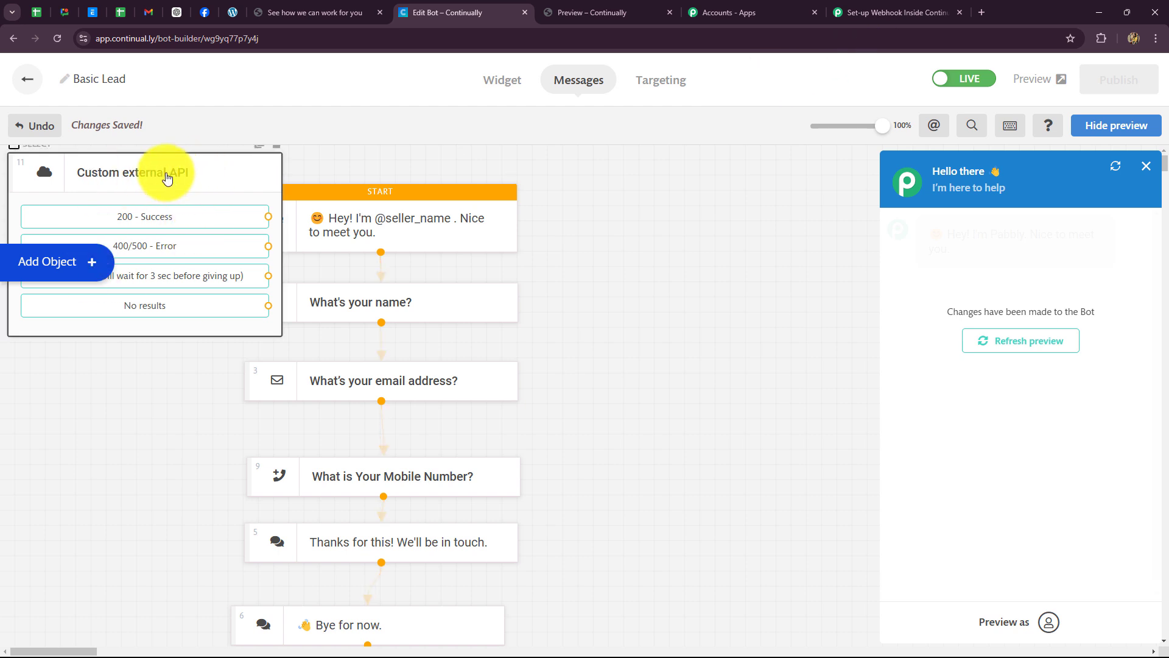
pyautogui.click(857, 10)
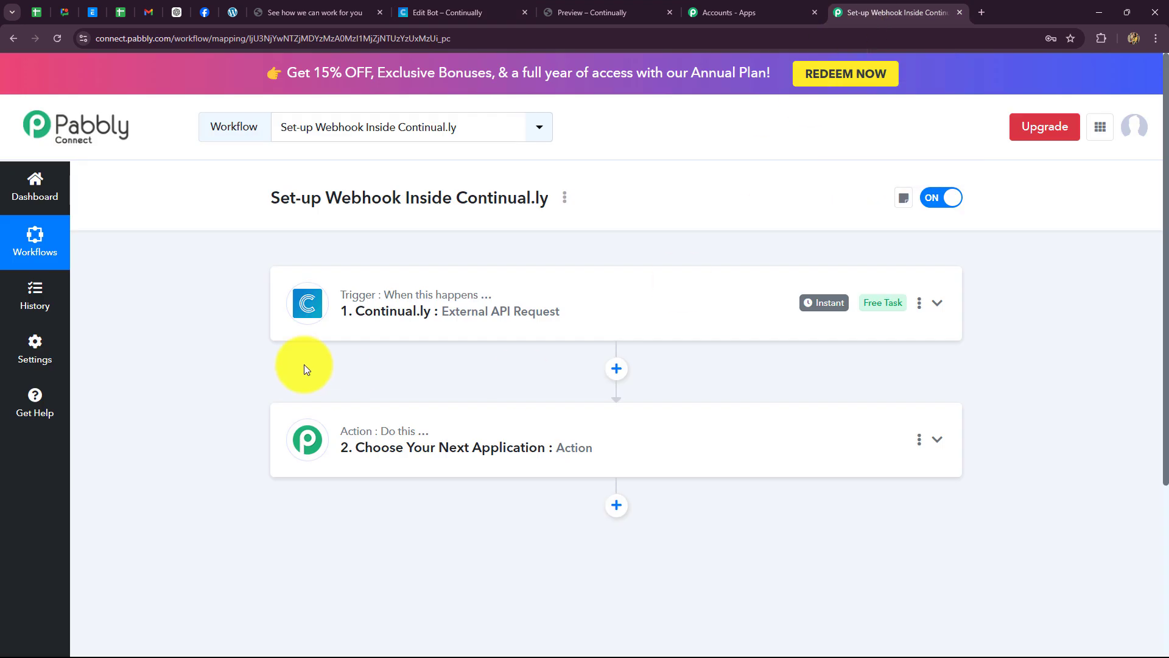